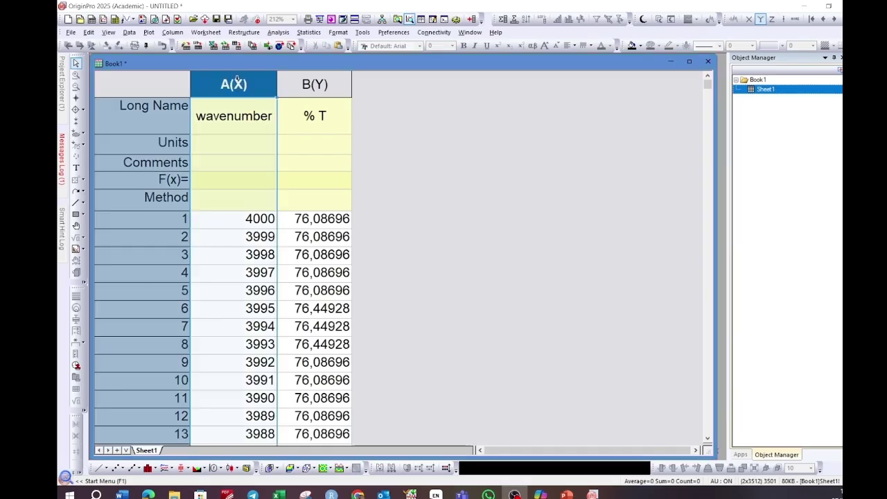
Plot columns A and B (% T against wavenumber) as a line graph.
{"action": "left_click_drag", "start_coordinate": [234, 83], "coordinate": [311, 83]}
{"action": "left_click", "coordinate": [148, 32]}
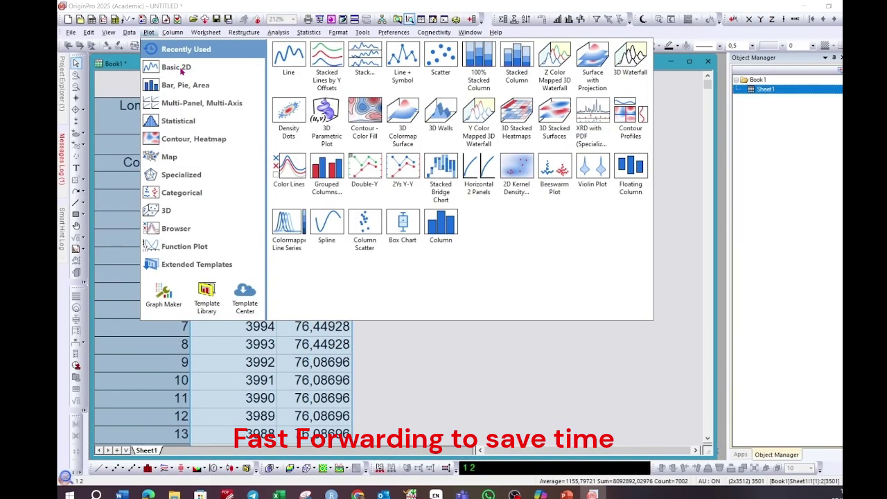
{"action": "left_click", "coordinate": [290, 64]}
Reverse the wavenumber axis so its scale starts From 4000.
{"action": "left_click", "coordinate": [282, 127]}
{"action": "double_click", "coordinate": [365, 407]}
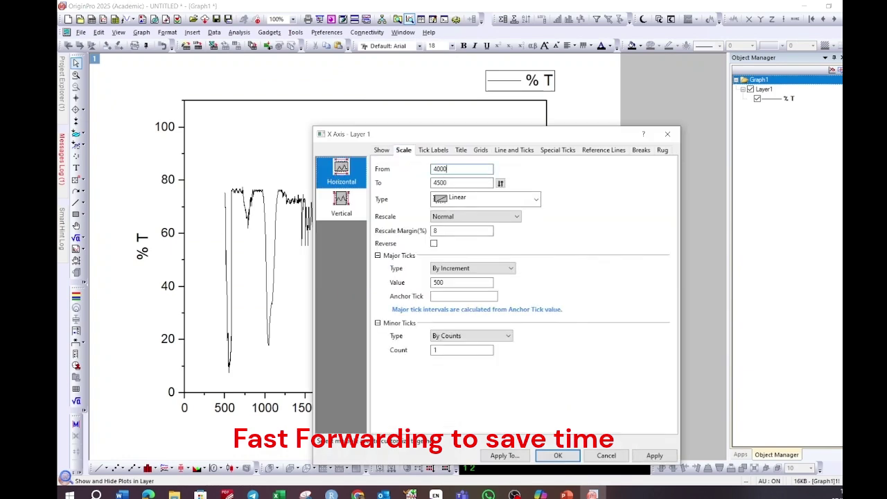
{"action": "left_click", "coordinate": [560, 453]}
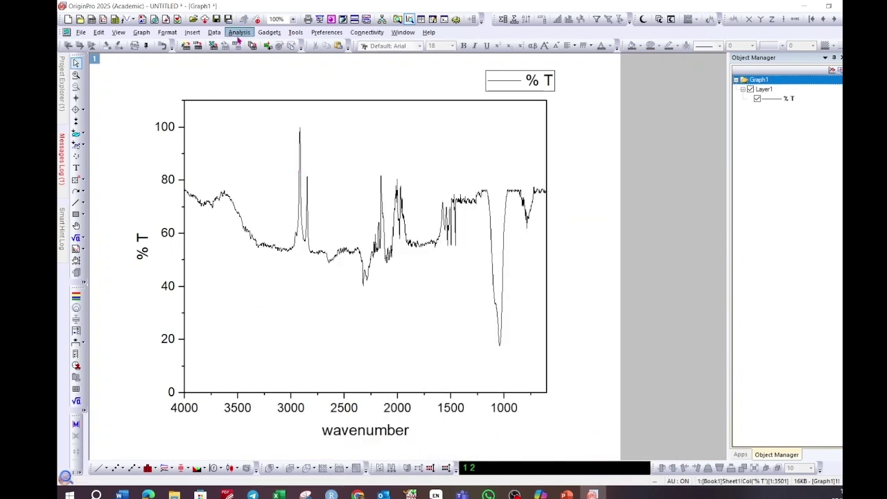
Start Peak Analyzer with the Create Baseline goal and advance to baseline mode.
{"action": "left_click", "coordinate": [239, 33]}
{"action": "mouse_move", "coordinate": [267, 101]}
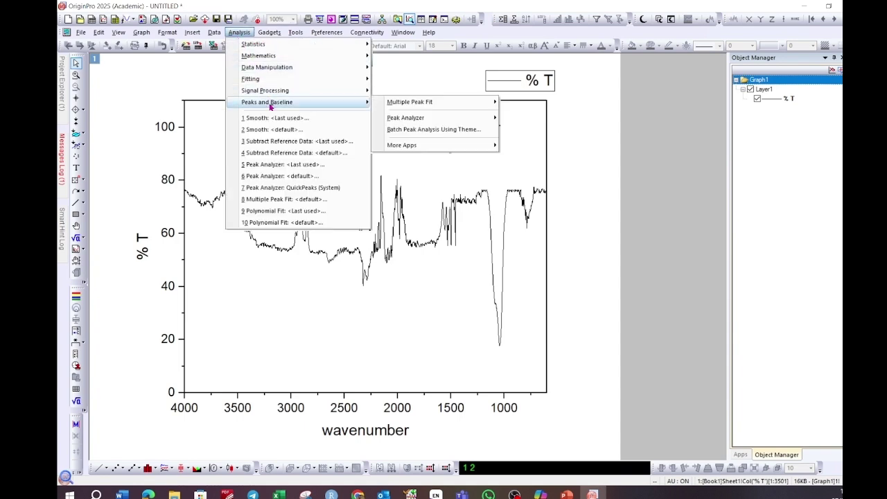
{"action": "mouse_move", "coordinate": [405, 118]}
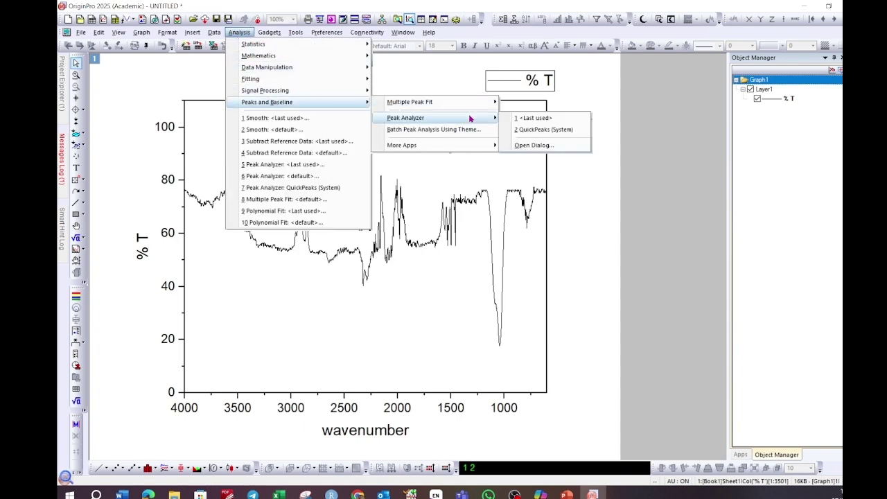
{"action": "left_click", "coordinate": [544, 147]}
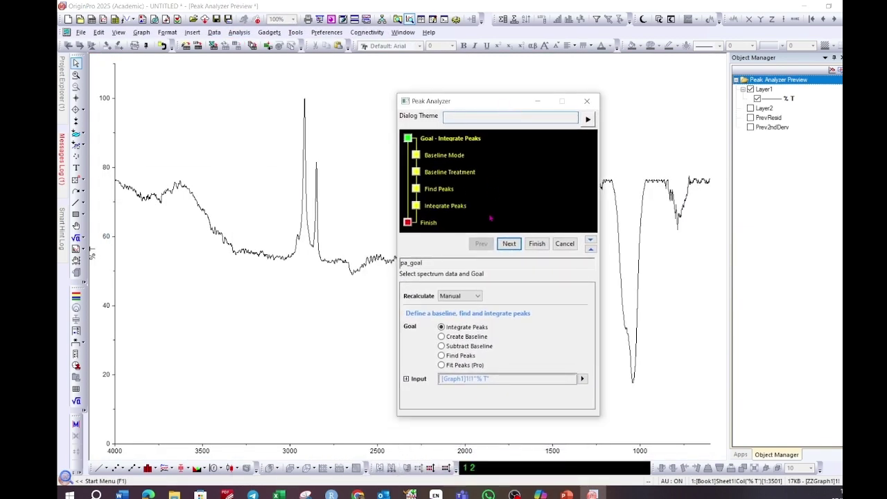
{"action": "left_click", "coordinate": [458, 326]}
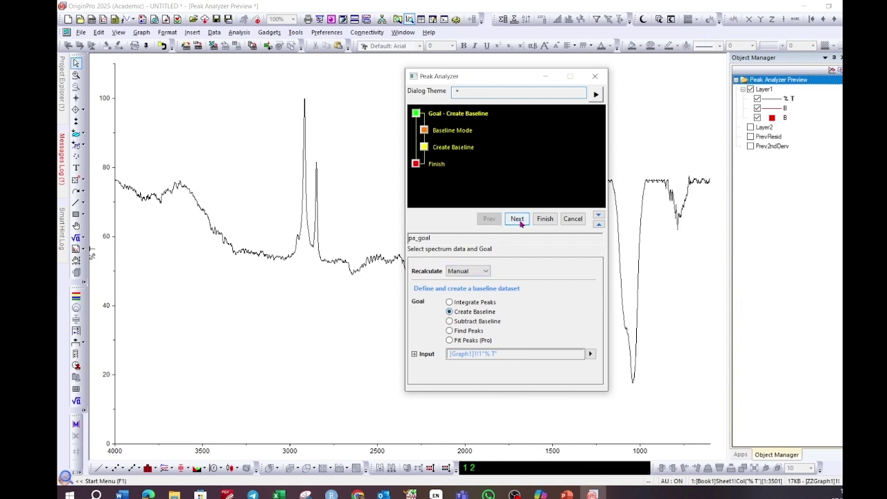
{"action": "left_click", "coordinate": [520, 220]}
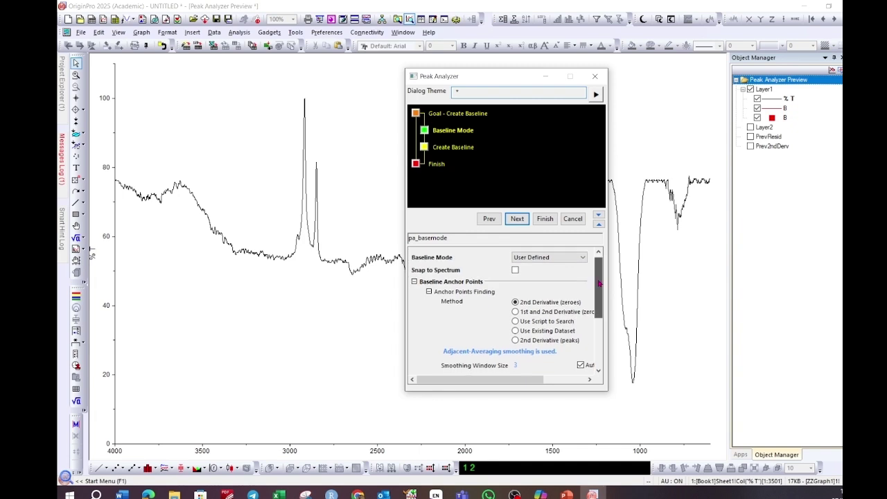
Set Number of Points to Find to 20.
{"action": "scroll", "coordinate": [527, 305], "scroll_direction": "down", "scroll_amount": 1}
{"action": "scroll", "coordinate": [597, 285], "scroll_direction": "down", "scroll_amount": 2}
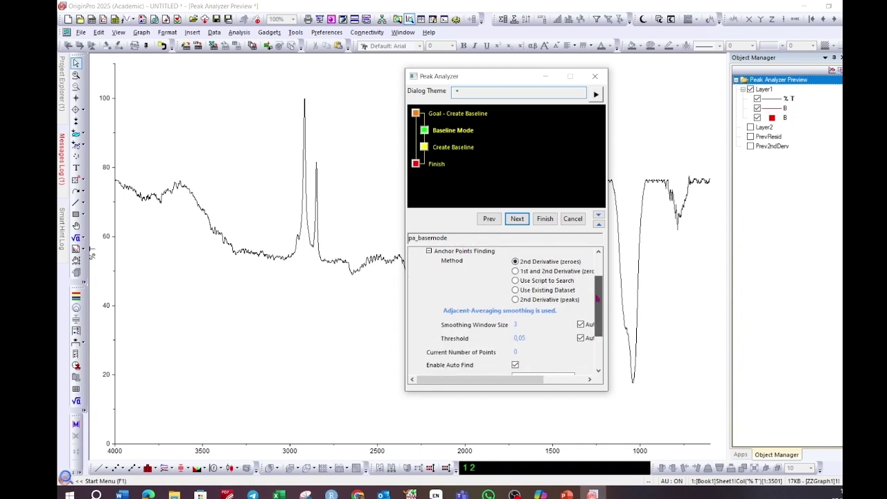
{"action": "scroll", "coordinate": [597, 302], "scroll_direction": "down", "scroll_amount": 4}
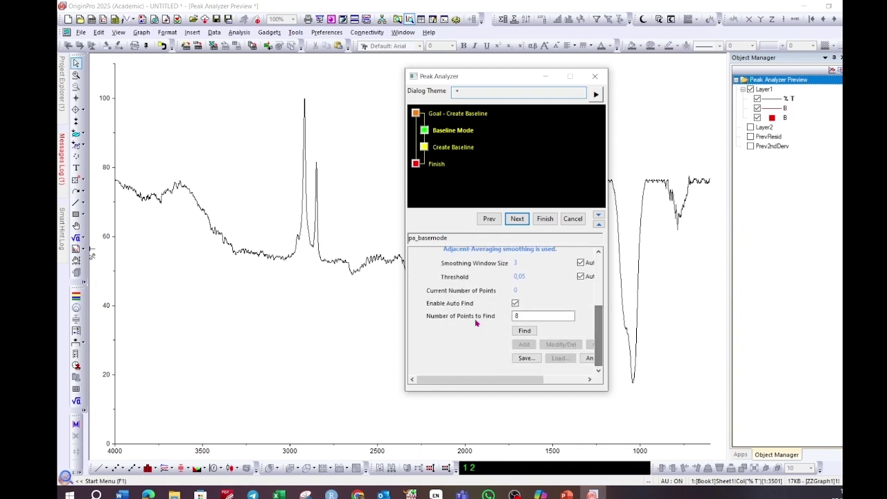
{"action": "left_click", "coordinate": [517, 316]}
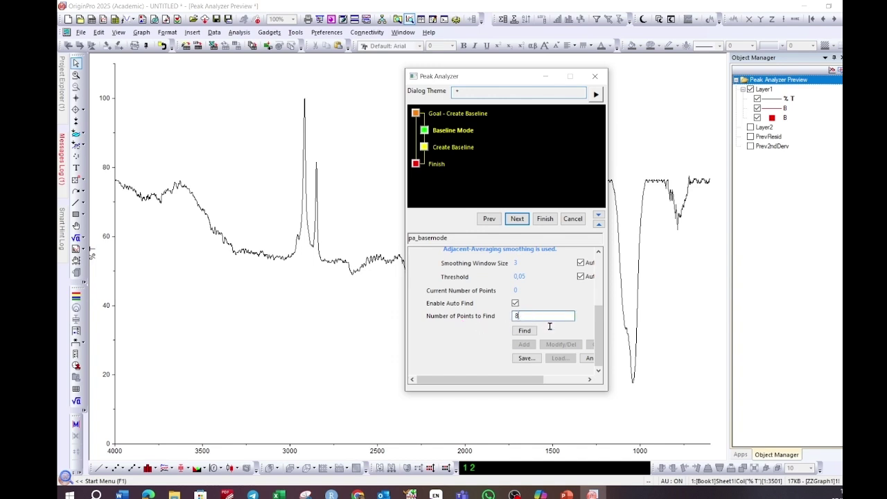
{"action": "type", "text": "20"}
{"action": "left_click_drag", "start_coordinate": [598, 333], "coordinate": [608, 266]}
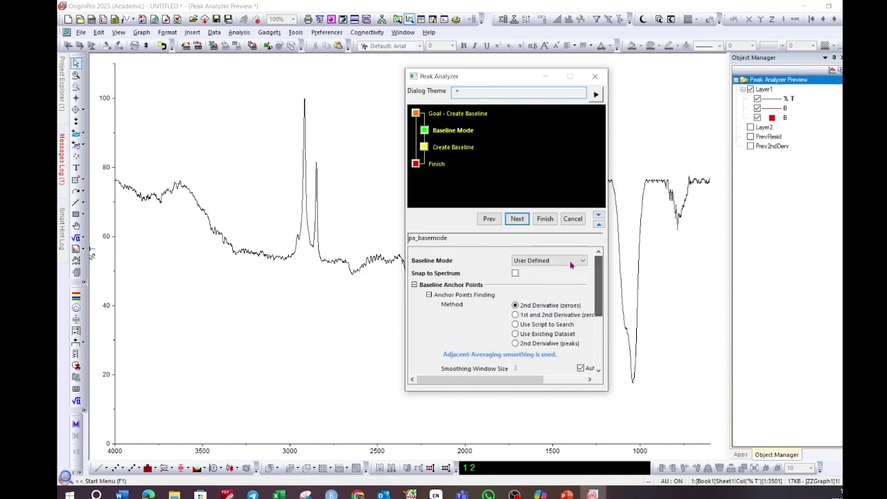
Create the baseline anchors, then manually add one anchor above the peaks near 2100.
{"action": "left_click", "coordinate": [516, 219]}
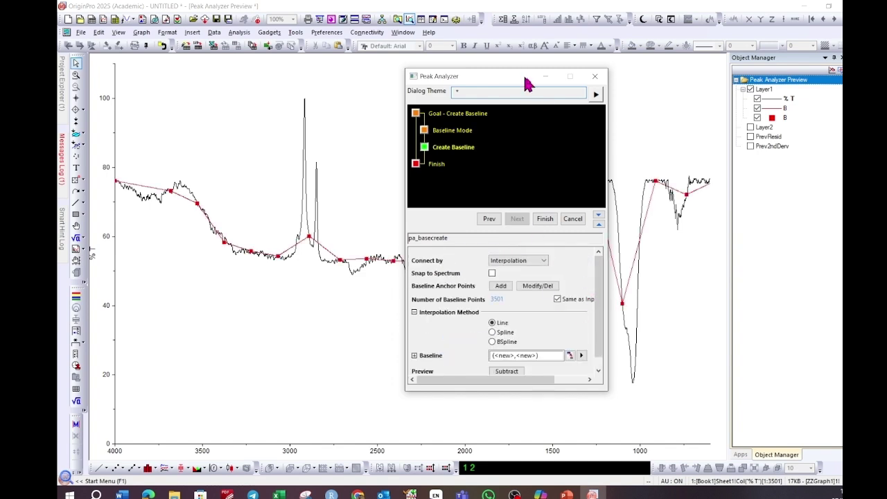
{"action": "mouse_move", "coordinate": [526, 84]}
{"action": "left_mouse_down"}
{"action": "mouse_move", "coordinate": [835, 210]}
{"action": "mouse_move", "coordinate": [774, 101]}
{"action": "left_mouse_up"}
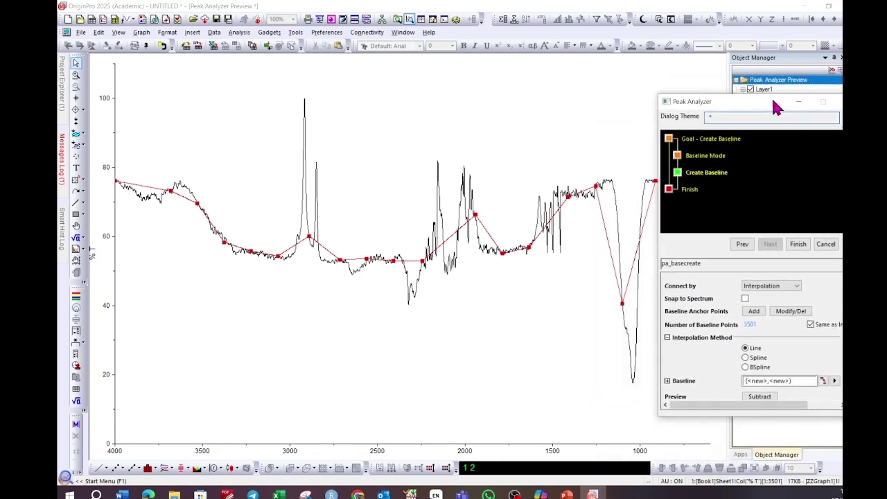
{"action": "scroll", "coordinate": [755, 305], "scroll_direction": "down", "scroll_amount": 2}
{"action": "left_click", "coordinate": [751, 299]}
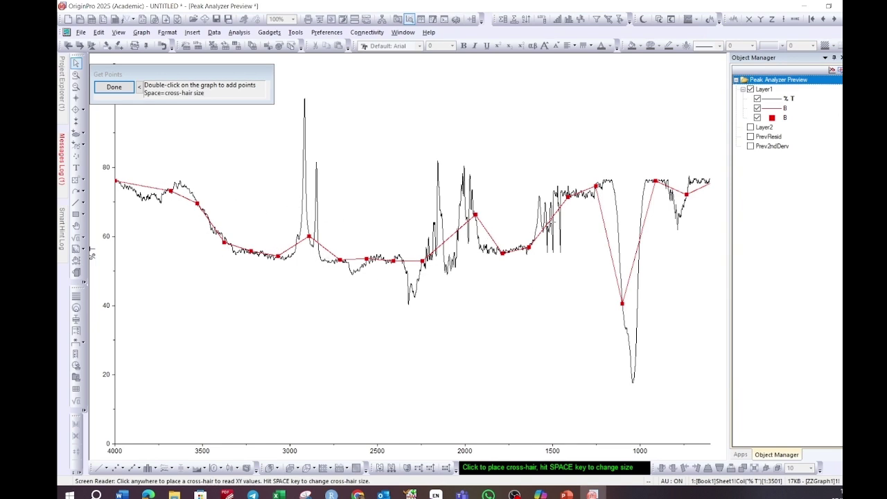
{"action": "double_click", "coordinate": [449, 150]}
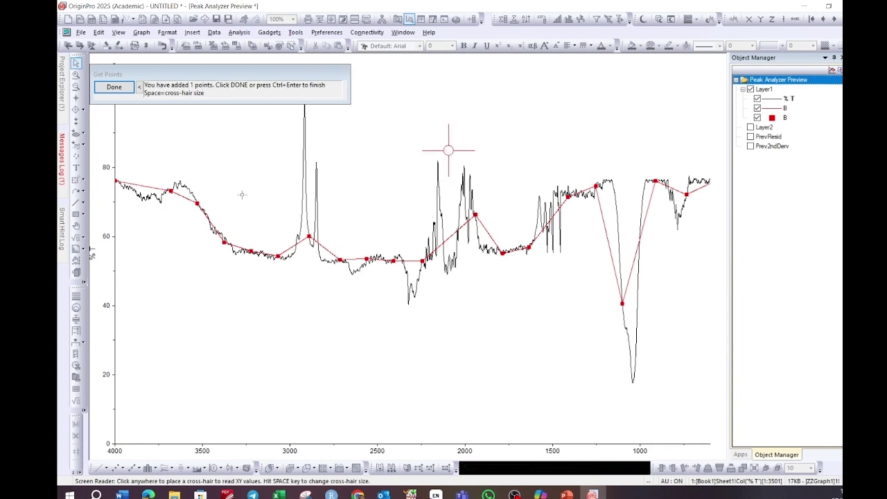
{"action": "left_click", "coordinate": [115, 87]}
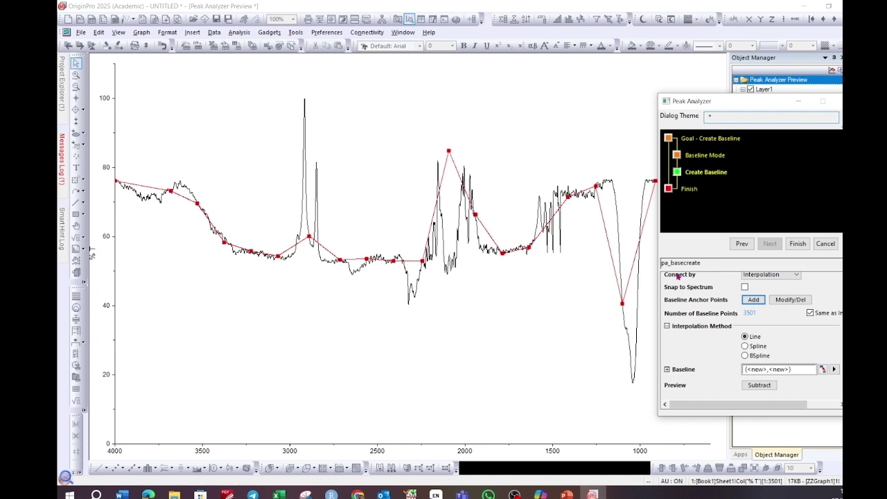
Raise the baseline anchors near 4000, 3690 and 3515 to the spectrum's top.
{"action": "left_click", "coordinate": [784, 304]}
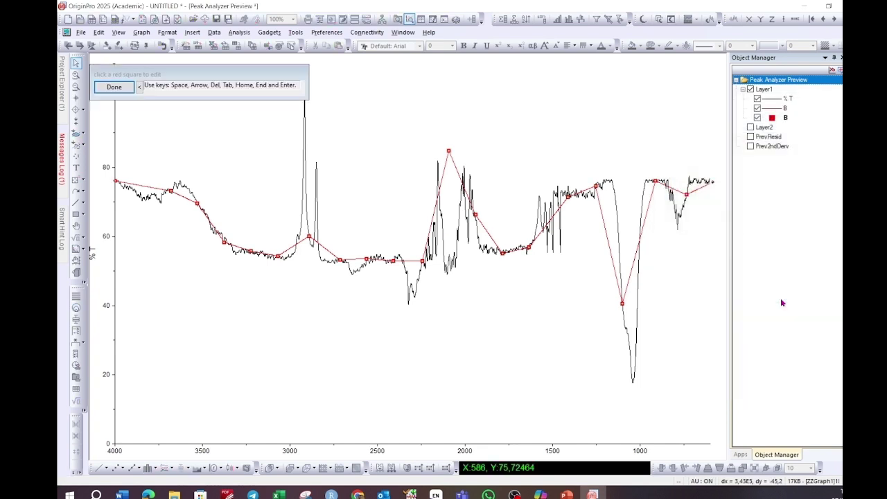
{"action": "left_click_drag", "start_coordinate": [115, 180], "coordinate": [118, 175]}
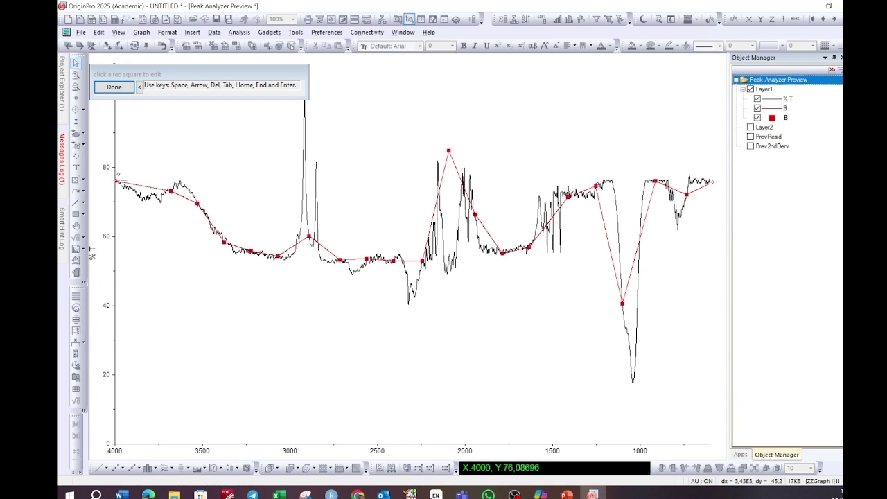
{"action": "left_click_drag", "start_coordinate": [171, 192], "coordinate": [169, 176]}
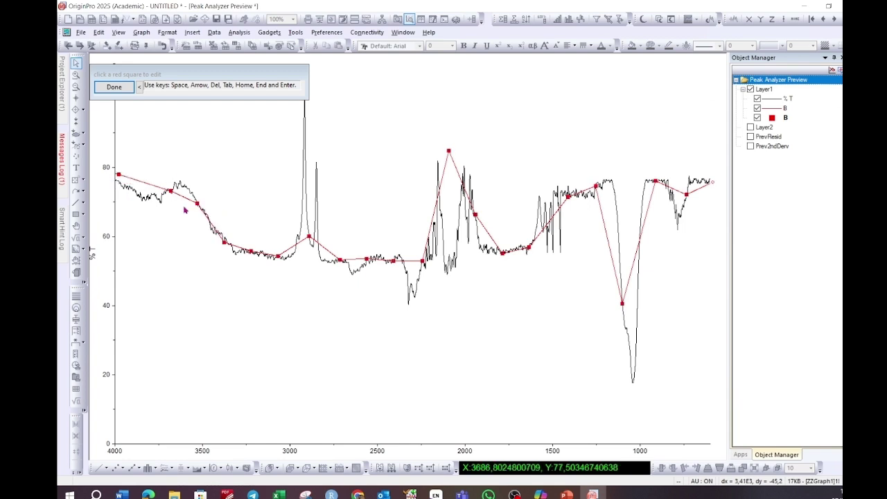
{"action": "left_click", "coordinate": [197, 203]}
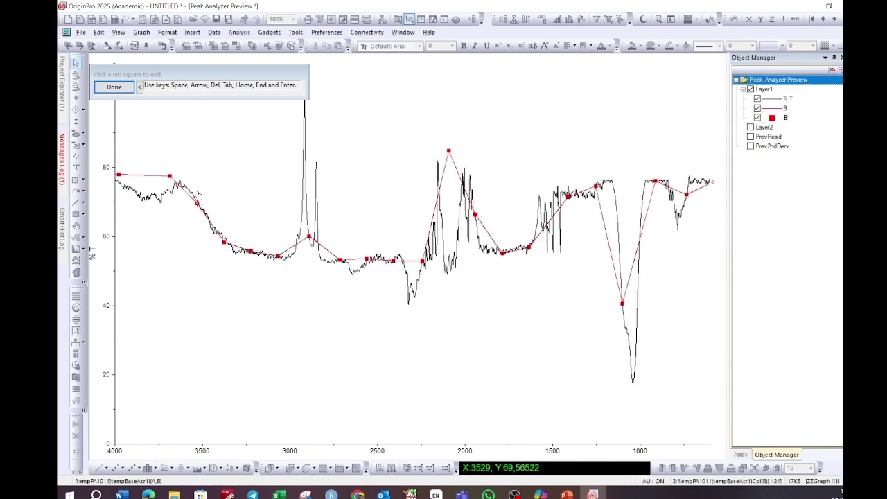
{"action": "left_click_drag", "start_coordinate": [201, 206], "coordinate": [200, 181]}
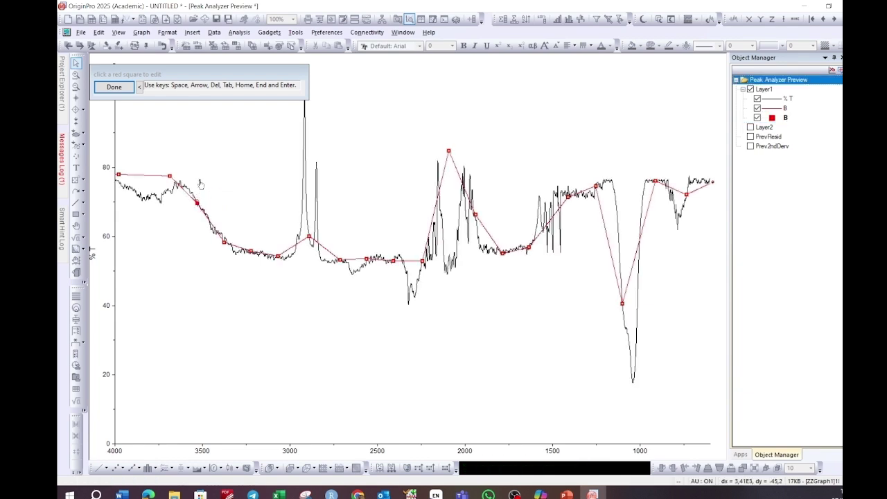
{"action": "left_click", "coordinate": [224, 242]}
Lift the anchors near 3000, 2000, 1050 and 760 onto the spectrum's upper edge.
{"action": "left_click_drag", "start_coordinate": [201, 73], "coordinate": [533, 363]}
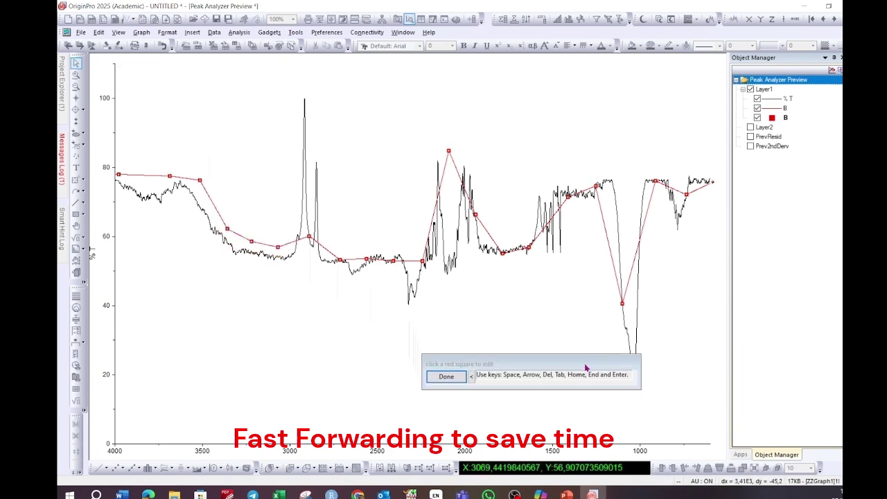
{"action": "left_click_drag", "start_coordinate": [309, 237], "coordinate": [288, 98]}
{"action": "left_click_drag", "start_coordinate": [339, 260], "coordinate": [315, 126]}
{"action": "left_click_drag", "start_coordinate": [449, 151], "coordinate": [432, 152]}
{"action": "left_click_drag", "start_coordinate": [475, 215], "coordinate": [460, 158]}
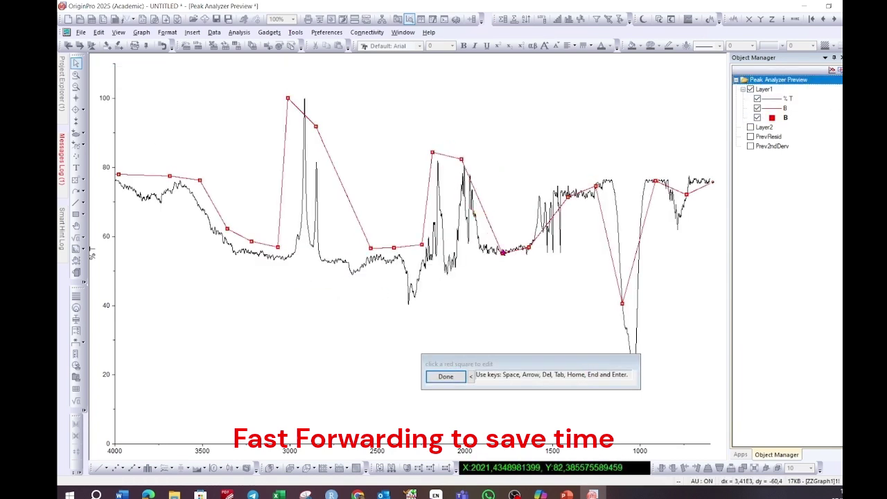
{"action": "left_click_drag", "start_coordinate": [503, 253], "coordinate": [499, 239]}
{"action": "left_click_drag", "start_coordinate": [528, 247], "coordinate": [533, 194]}
{"action": "left_click_drag", "start_coordinate": [621, 303], "coordinate": [626, 176]}
{"action": "left_click_drag", "start_coordinate": [568, 196], "coordinate": [561, 179]}
{"action": "left_click_drag", "start_coordinate": [655, 181], "coordinate": [682, 175]}
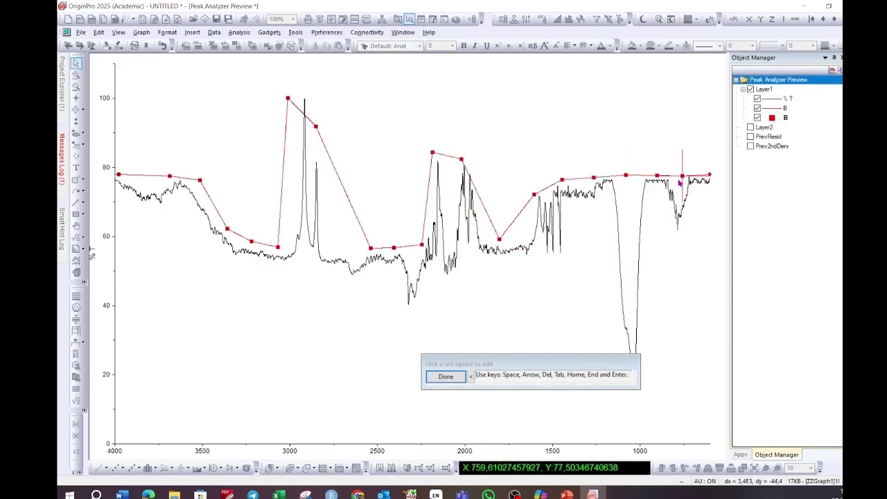
{"action": "left_click", "coordinate": [446, 376]}
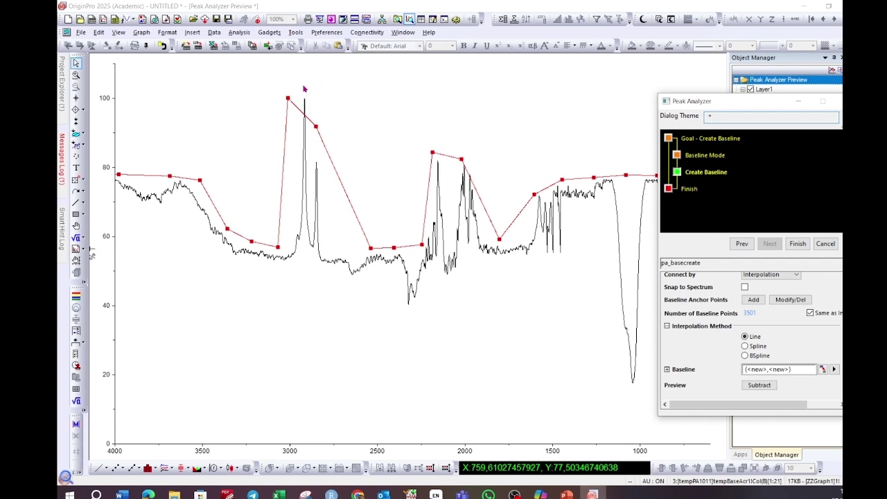
Add anchors near 3050 and around the tallest peak, then preview the subtraction and revert.
{"action": "left_click", "coordinate": [754, 300]}
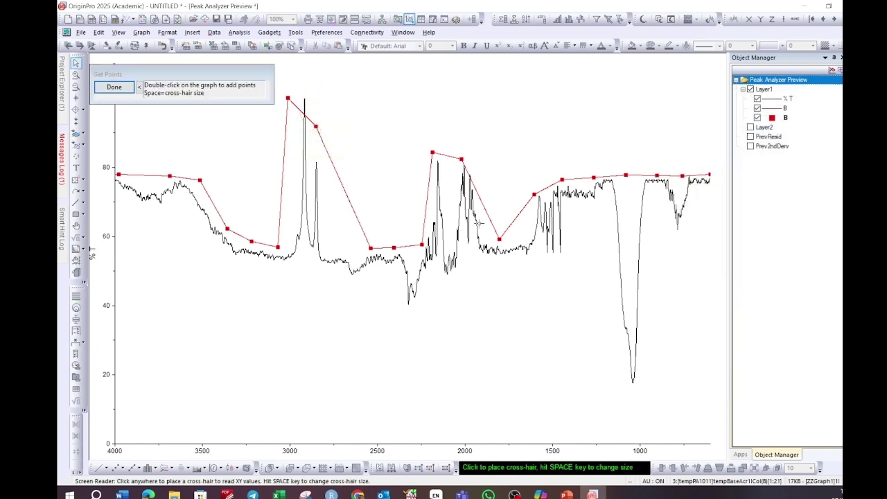
{"action": "double_click", "coordinate": [284, 165]}
{"action": "left_click_drag", "start_coordinate": [300, 74], "coordinate": [622, 238]}
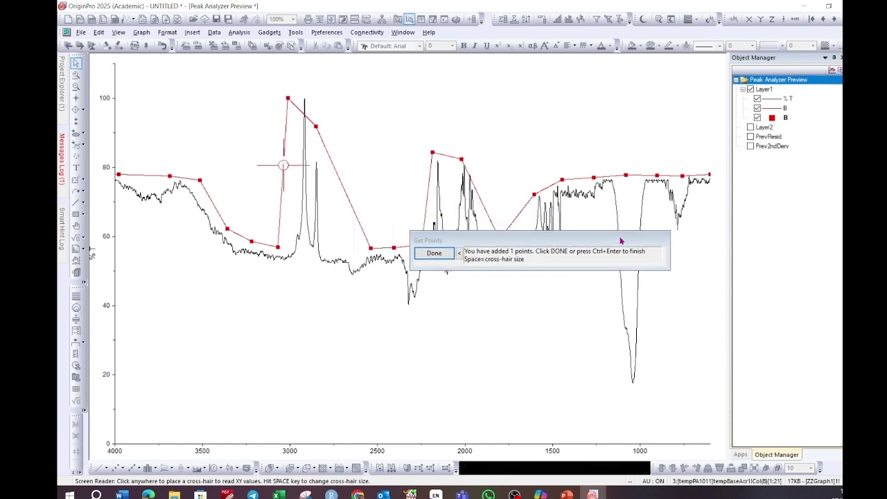
{"action": "double_click", "coordinate": [301, 85]}
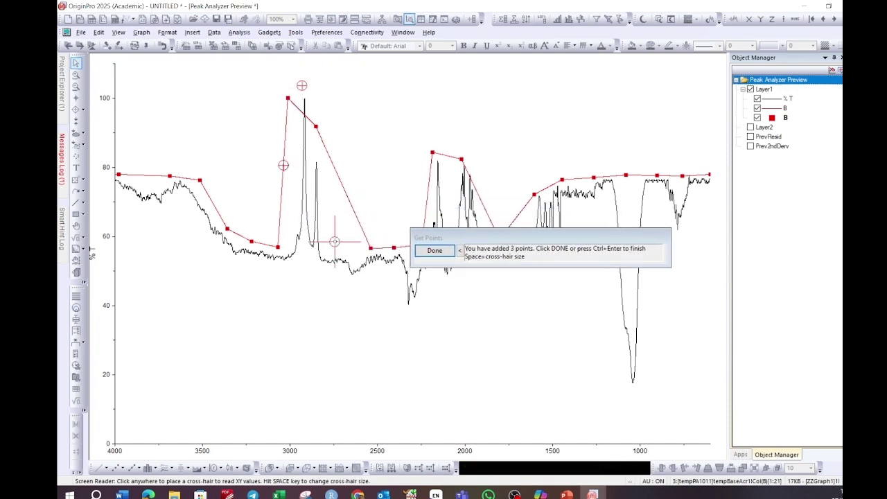
{"action": "left_click", "coordinate": [431, 250]}
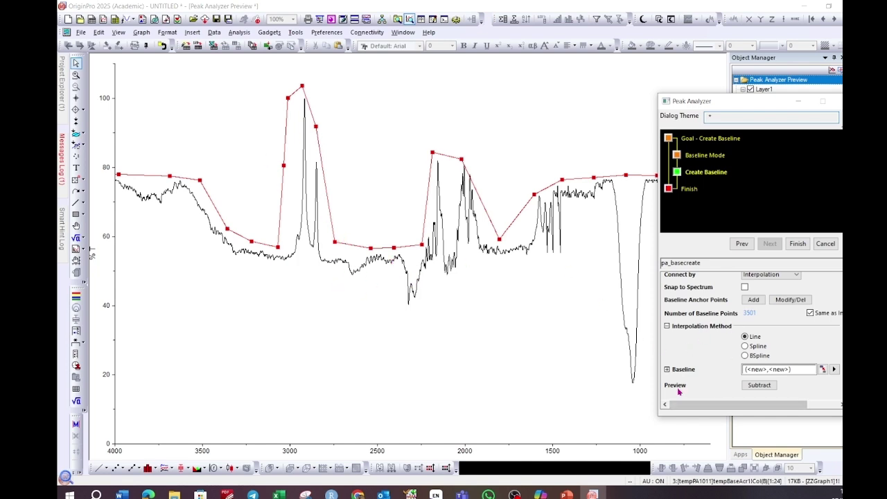
{"action": "left_click", "coordinate": [759, 385]}
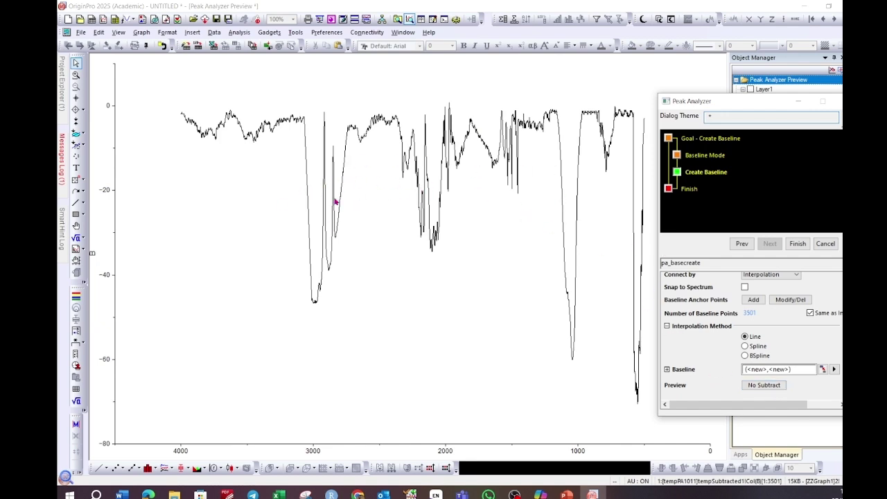
{"action": "left_click", "coordinate": [763, 384]}
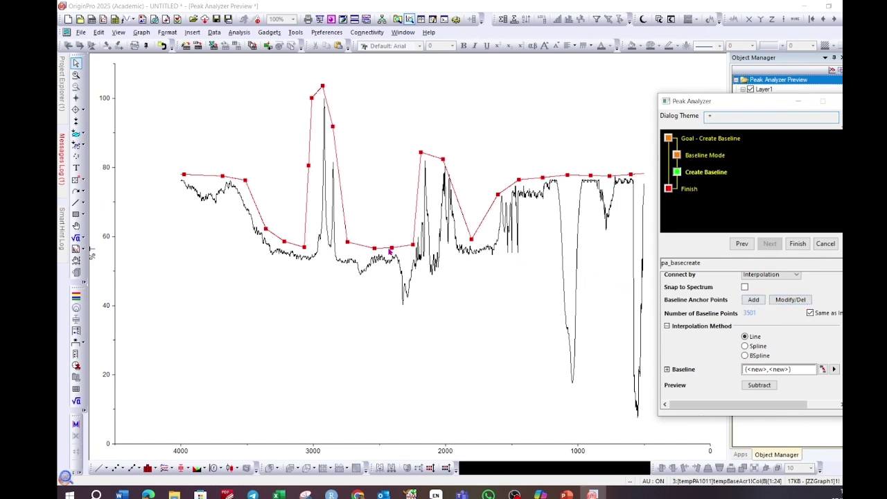
Delete the anchor near 2550 and finish Peak Analyzer to create the Baseline of % T curve.
{"action": "left_click", "coordinate": [788, 300]}
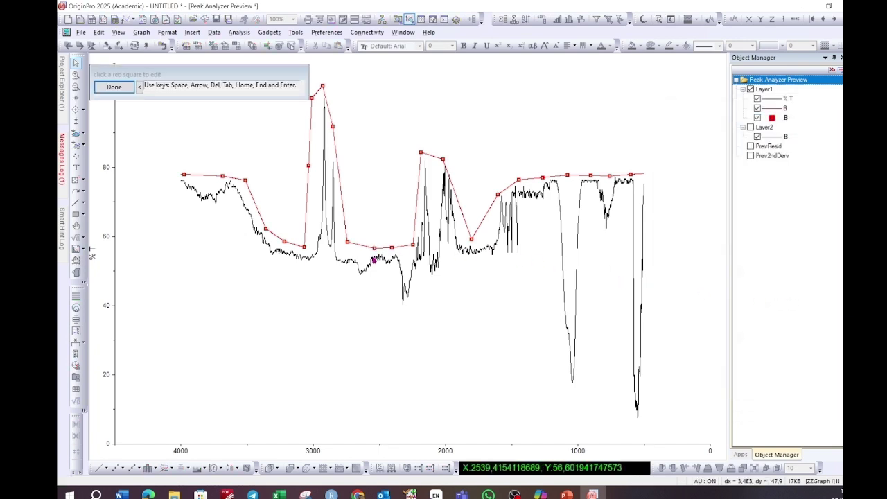
{"action": "left_click", "coordinate": [374, 247]}
{"action": "key", "text": "Delete"}
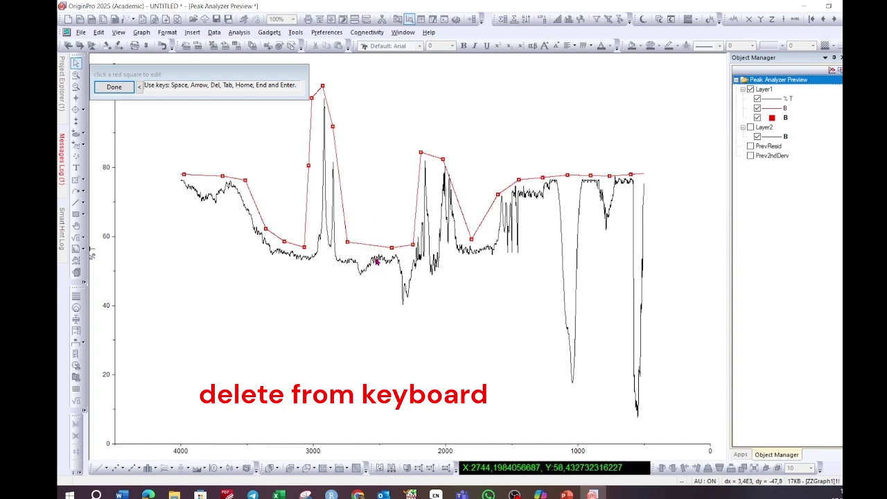
{"action": "left_click", "coordinate": [114, 88]}
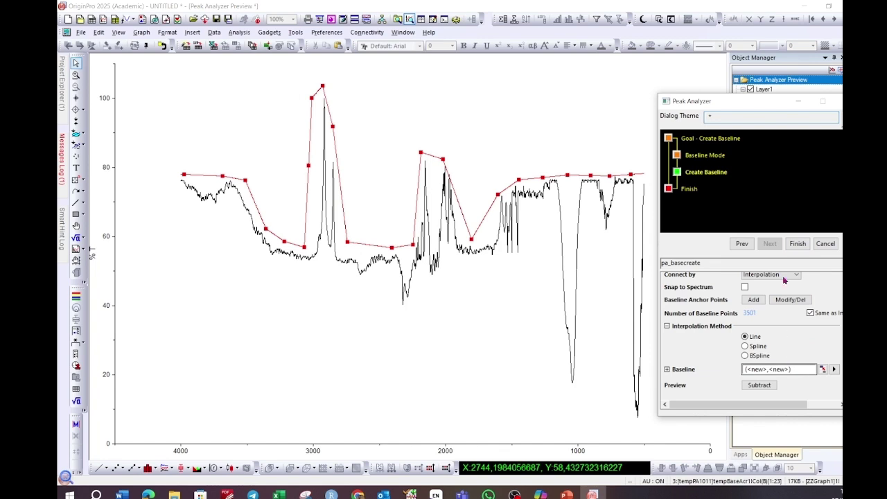
{"action": "left_click", "coordinate": [798, 244]}
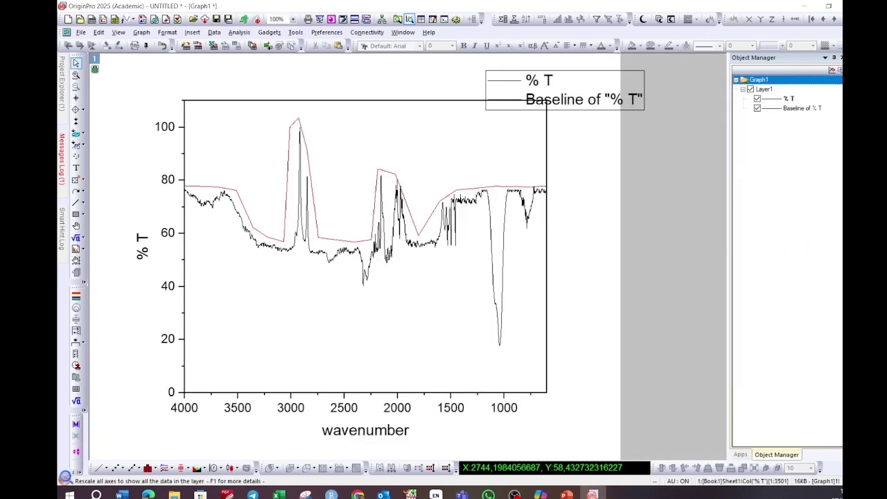
Run Subtract Reference Data on % T with Plot(2): Baseline of % T as reference.
{"action": "left_click", "coordinate": [829, 5]}
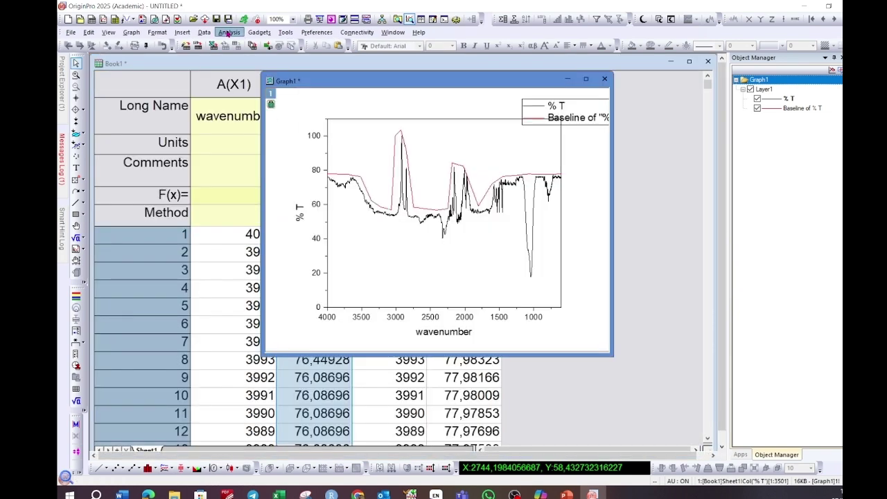
{"action": "left_click", "coordinate": [229, 32]}
{"action": "mouse_move", "coordinate": [248, 55]}
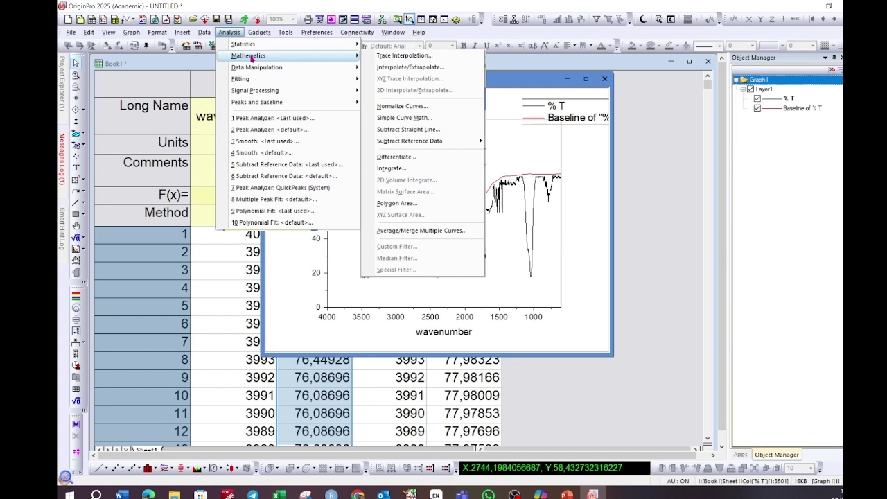
{"action": "mouse_move", "coordinate": [416, 141]}
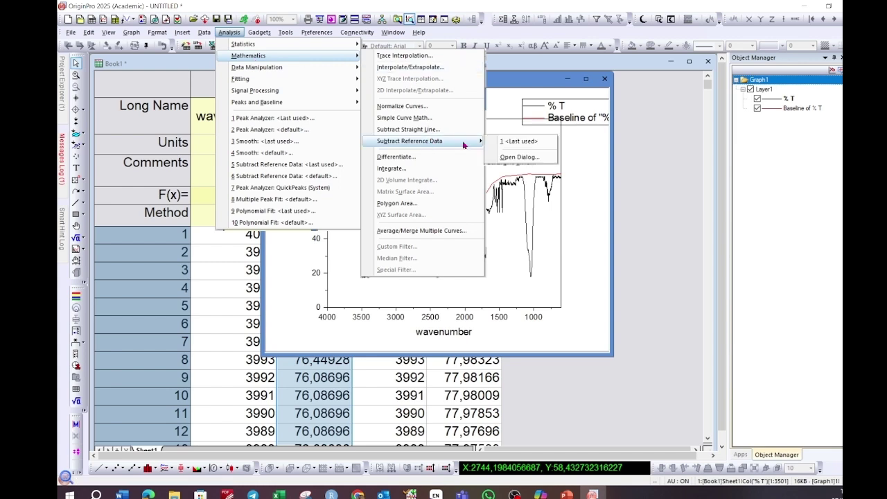
{"action": "left_click", "coordinate": [540, 156]}
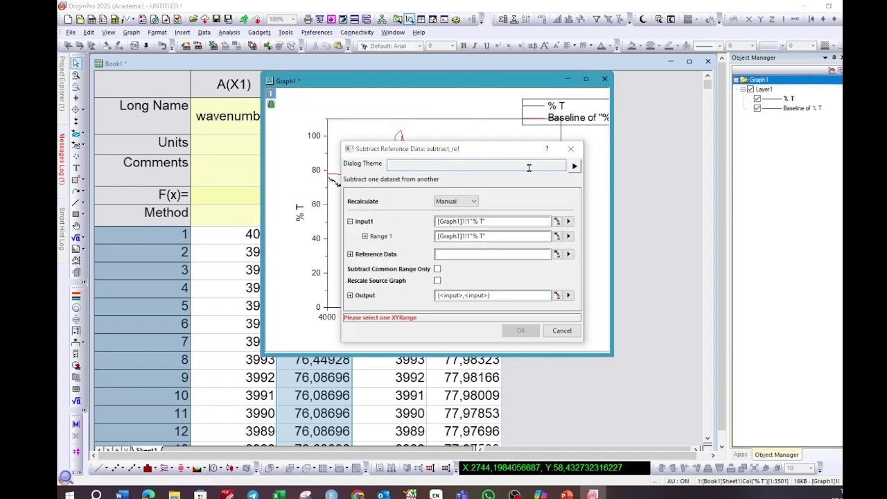
{"action": "left_click_drag", "start_coordinate": [481, 149], "coordinate": [580, 120]}
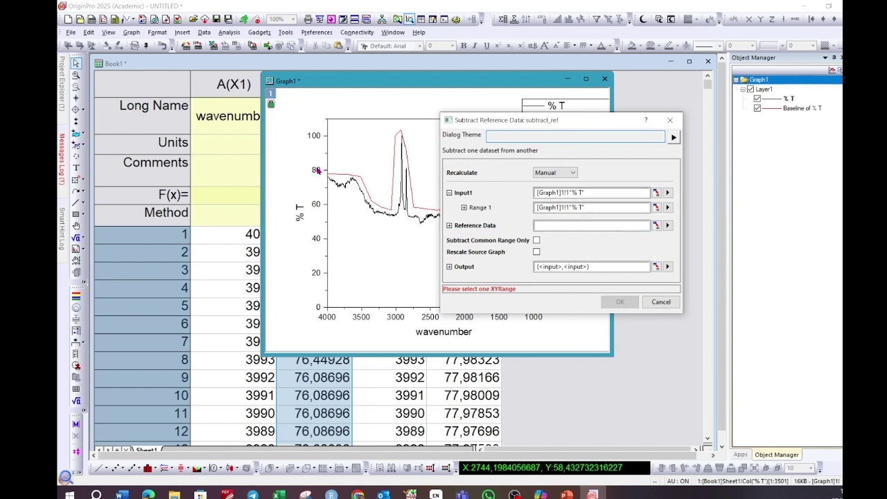
{"action": "left_click", "coordinate": [667, 226]}
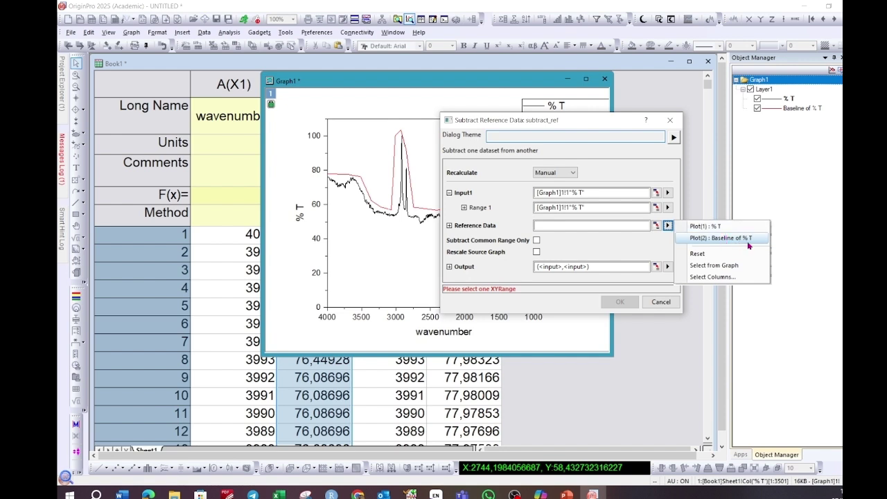
{"action": "left_click", "coordinate": [739, 242]}
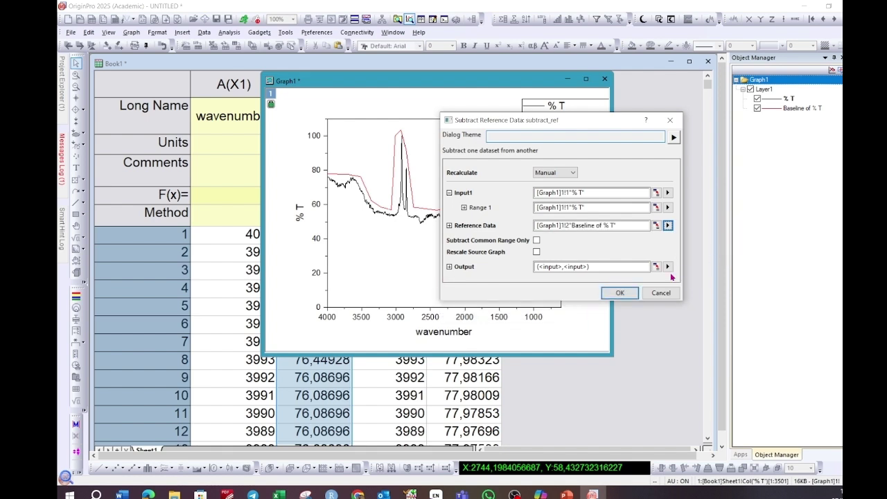
{"action": "left_click", "coordinate": [619, 294]}
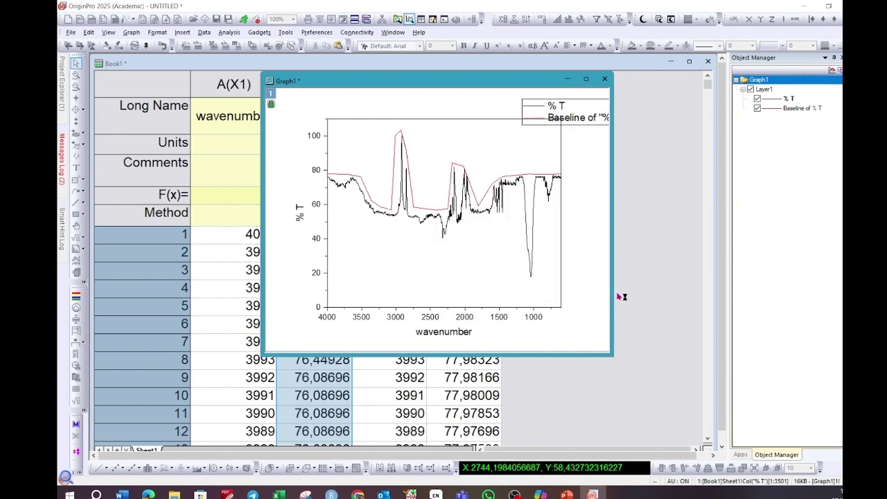
Plot Book1's corrected columns A and B as a new maximized line graph, Graph2.
{"action": "left_click", "coordinate": [567, 79]}
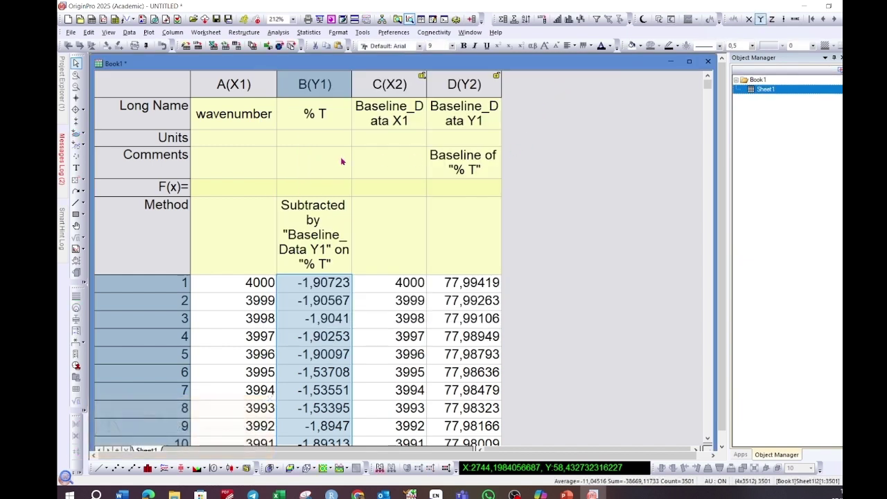
{"action": "left_click_drag", "start_coordinate": [217, 79], "coordinate": [322, 132]}
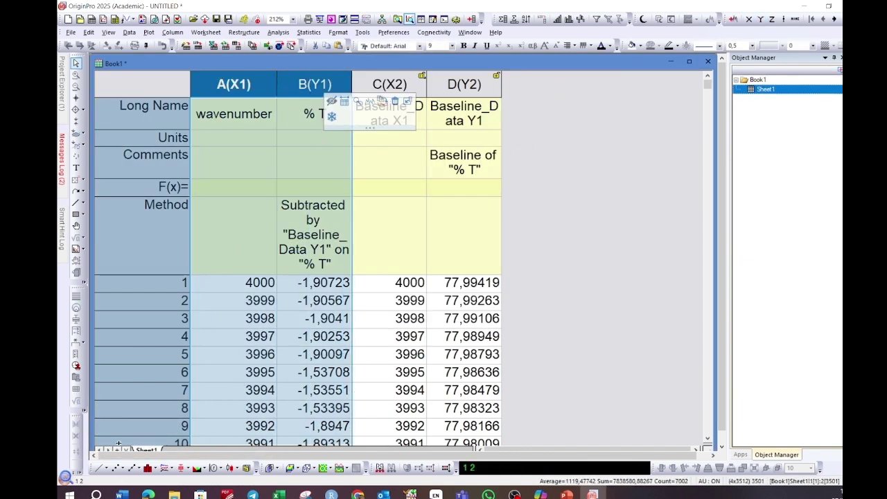
{"action": "left_click", "coordinate": [100, 469]}
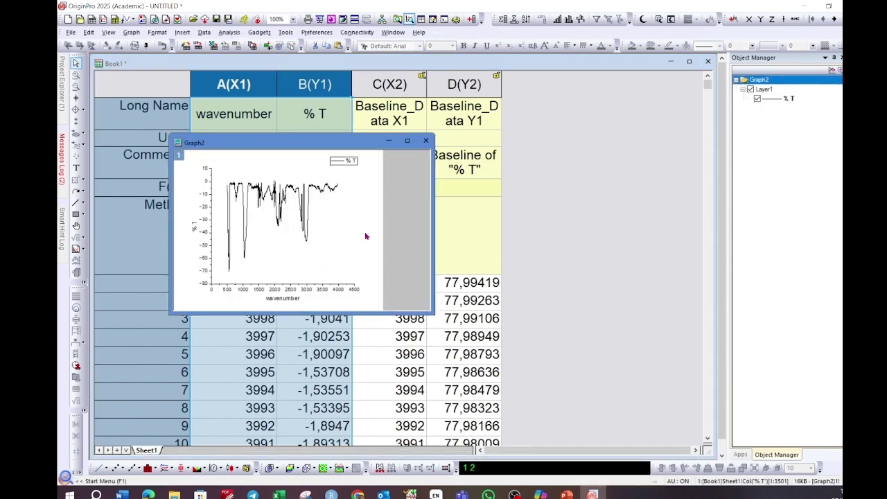
{"action": "left_click", "coordinate": [407, 140]}
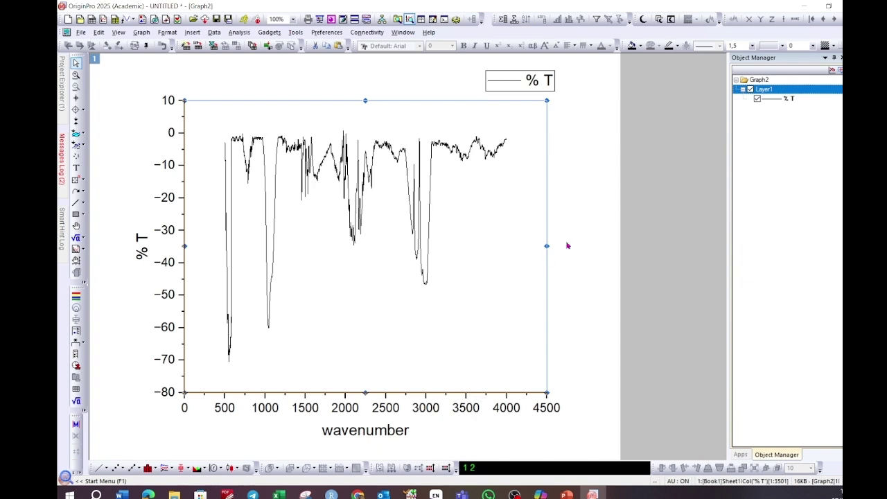
Delete the Y-axis tick labels and set the wavenumber axis range to 4000–600.
{"action": "left_click", "coordinate": [255, 317]}
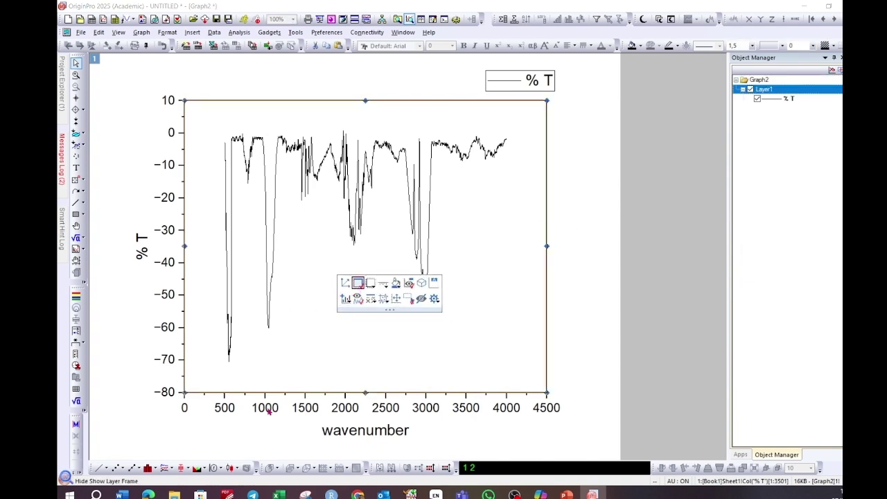
{"action": "left_click", "coordinate": [165, 200]}
{"action": "key", "text": "Delete"}
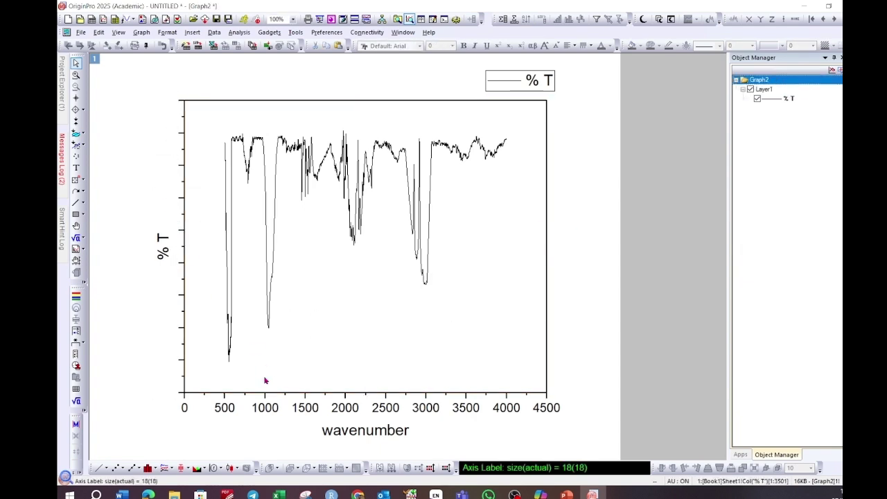
{"action": "left_click", "coordinate": [257, 411]}
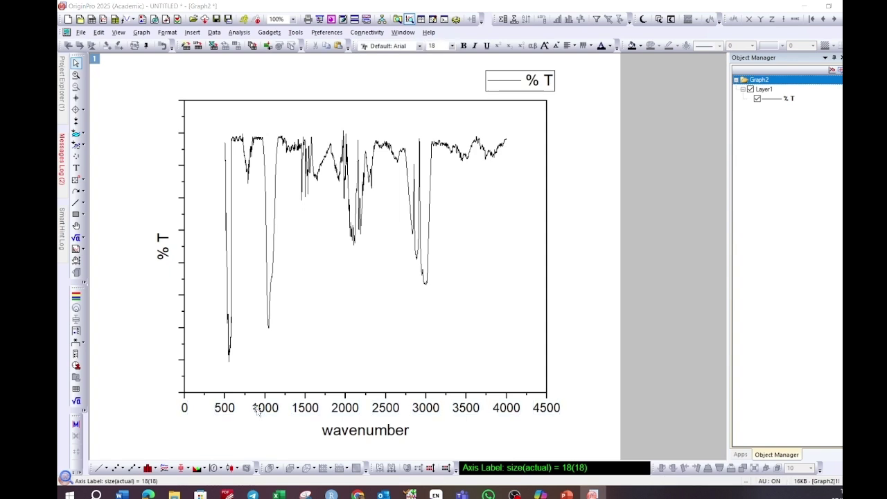
{"action": "double_click", "coordinate": [257, 411]}
{"action": "left_click", "coordinate": [403, 150]}
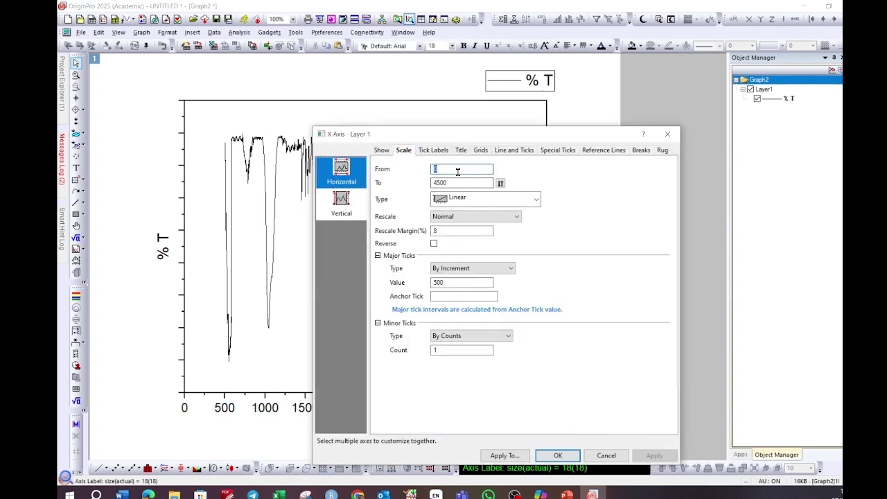
{"action": "double_click", "coordinate": [457, 169]}
{"action": "type", "text": "4000"}
{"action": "double_click", "coordinate": [462, 182]}
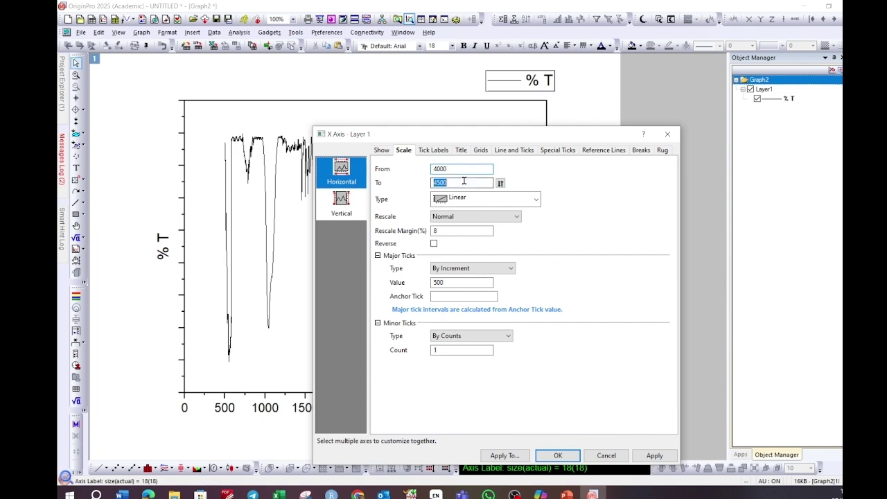
{"action": "type", "text": "6"}
Set the left Y axis major and minor tick styles to None.
{"action": "left_click", "coordinate": [341, 203]}
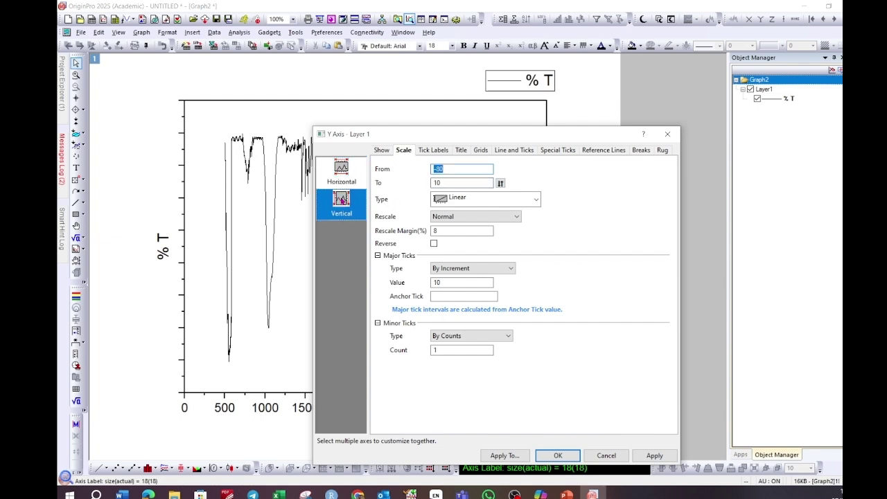
{"action": "left_click", "coordinate": [512, 150]}
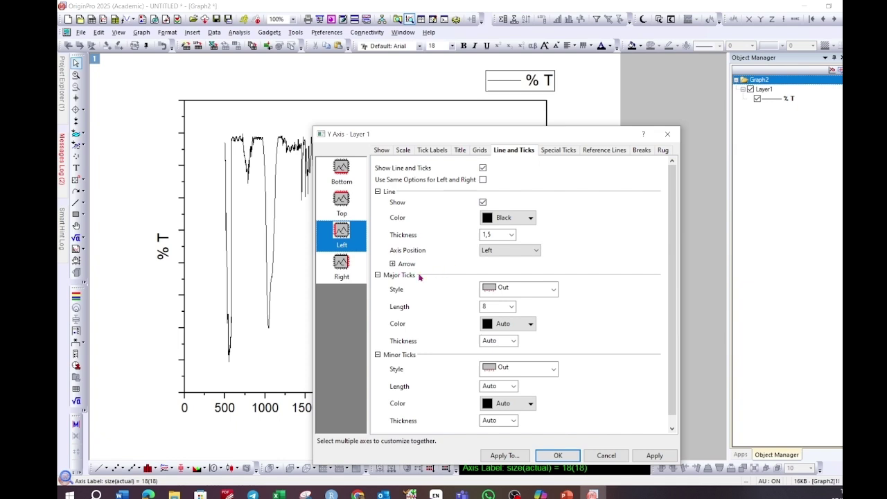
{"action": "left_click", "coordinate": [551, 288]}
{"action": "left_click", "coordinate": [530, 340]}
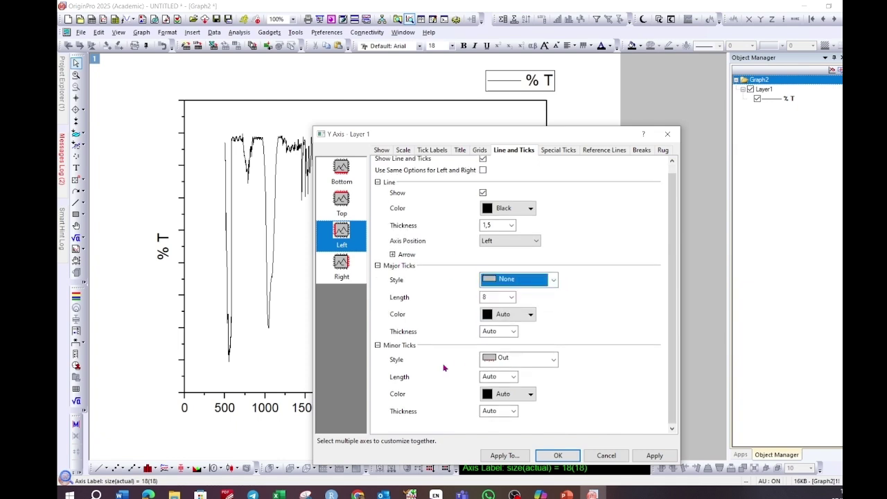
{"action": "left_click", "coordinate": [526, 359]}
{"action": "left_click", "coordinate": [516, 410]}
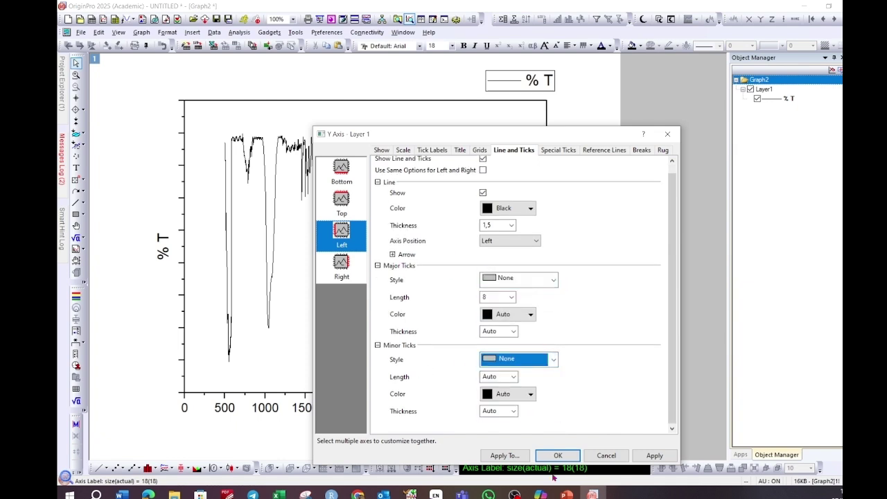
{"action": "left_click", "coordinate": [564, 455]}
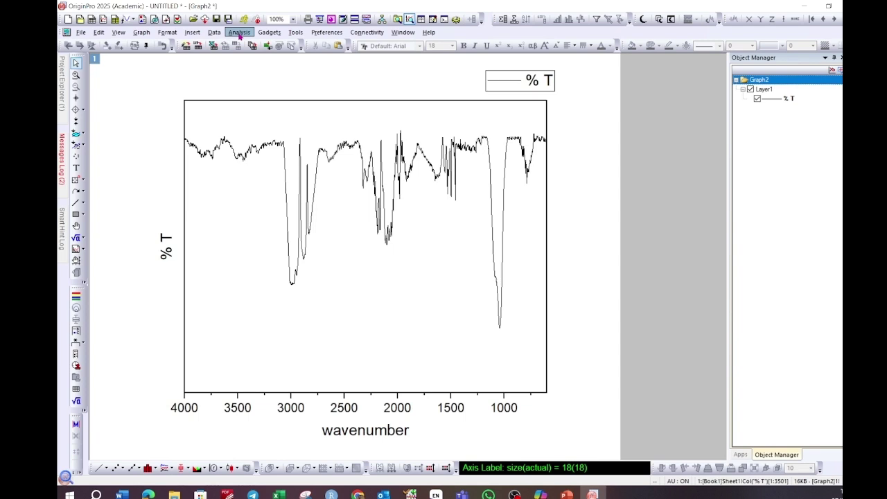
Smooth % T with Savitzky-Golay using a 40-point window, overlaying the smoothed curve.
{"action": "left_click", "coordinate": [239, 33]}
{"action": "mouse_move", "coordinate": [265, 90]}
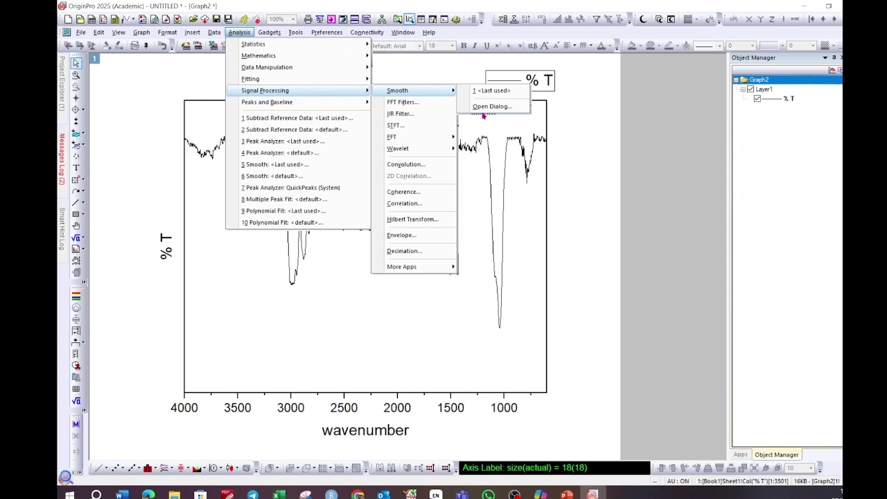
{"action": "left_click", "coordinate": [482, 108]}
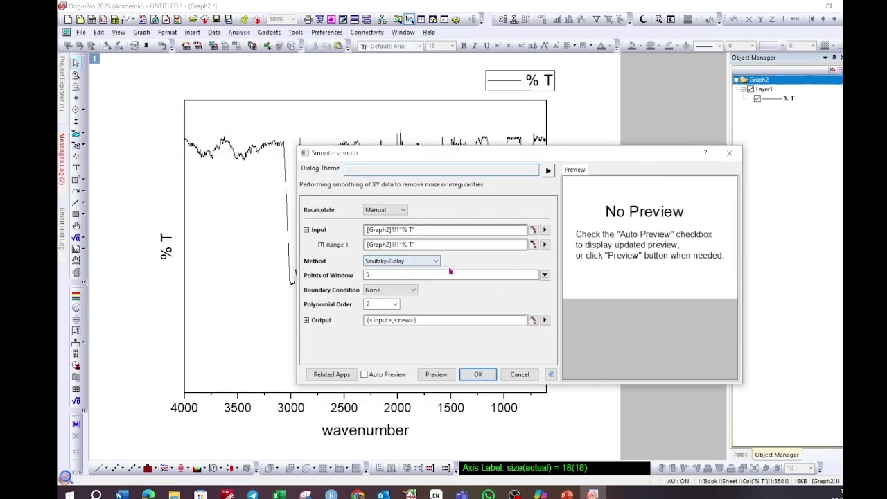
{"action": "left_click", "coordinate": [432, 262]}
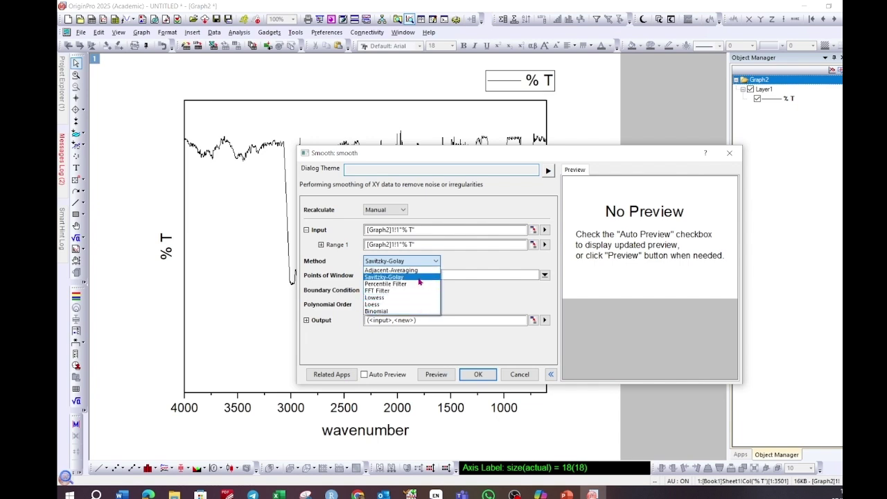
{"action": "left_click", "coordinate": [418, 277]}
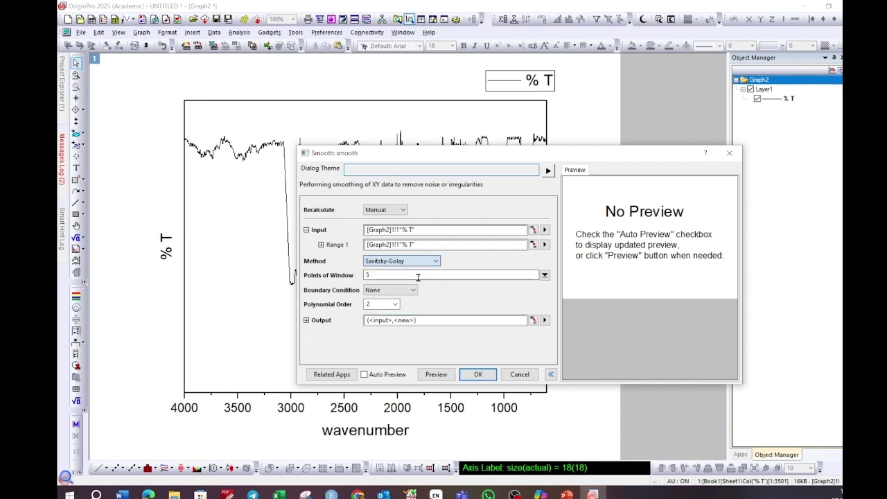
{"action": "left_click", "coordinate": [386, 275]}
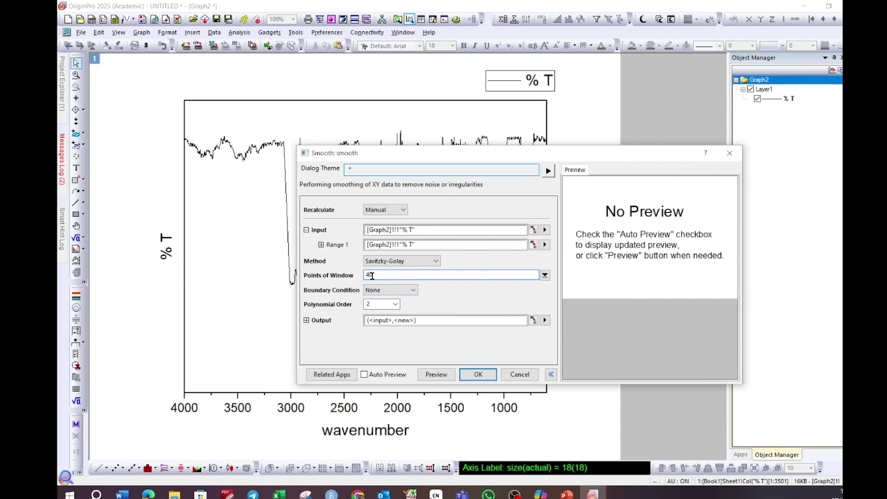
{"action": "type", "text": "5"}
{"action": "left_click", "coordinate": [478, 375]}
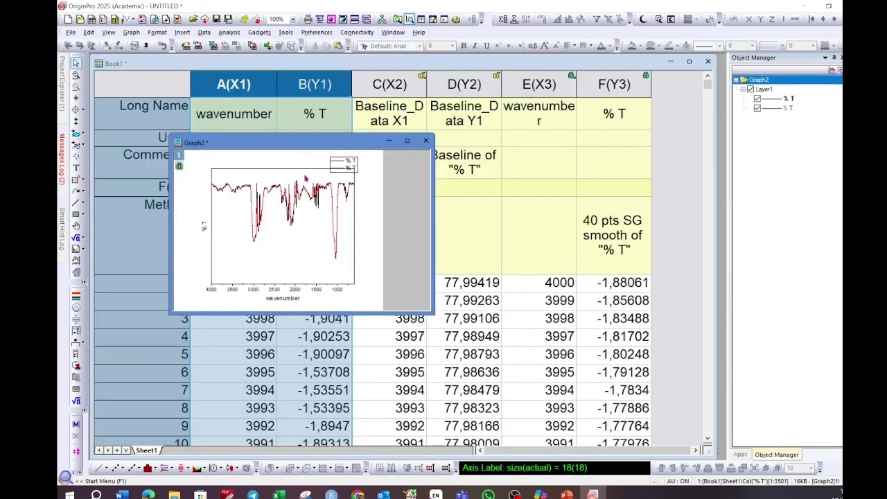
Plot Book1 columns A (wavenumber) and F (smoothed % T) as a new line graph, Graph3.
{"action": "mouse_move", "coordinate": [307, 145]}
{"action": "left_mouse_down"}
{"action": "mouse_move", "coordinate": [295, 185]}
{"action": "mouse_move", "coordinate": [322, 207]}
{"action": "mouse_move", "coordinate": [790, 223]}
{"action": "mouse_move", "coordinate": [370, 236]}
{"action": "mouse_move", "coordinate": [346, 267]}
{"action": "left_mouse_up"}
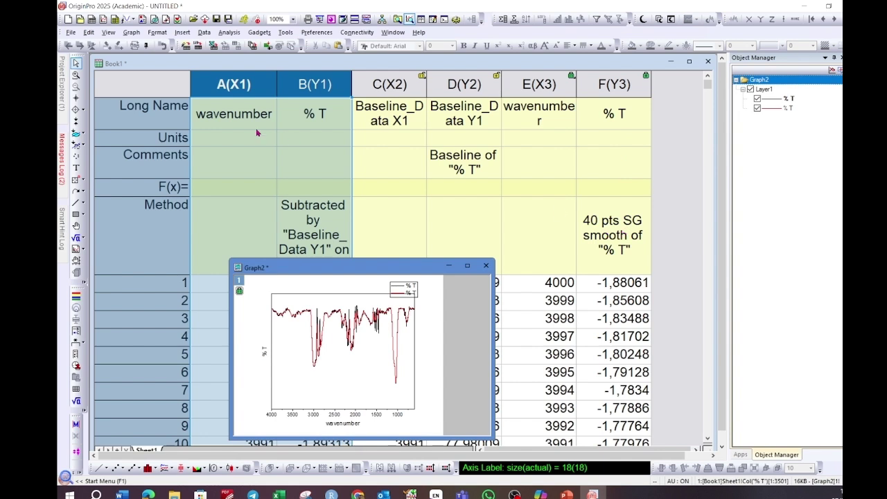
{"action": "left_click", "coordinate": [238, 84]}
{"action": "left_click", "coordinate": [615, 82], "text": "ctrl"}
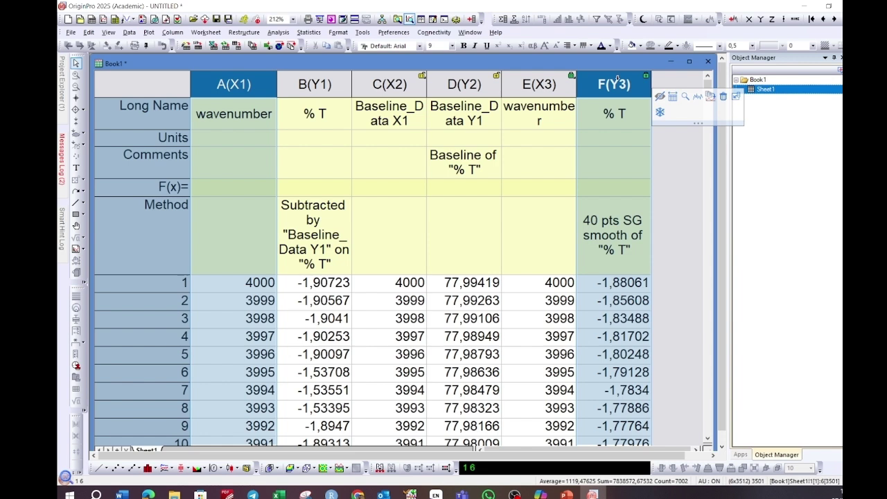
{"action": "left_click", "coordinate": [102, 468]}
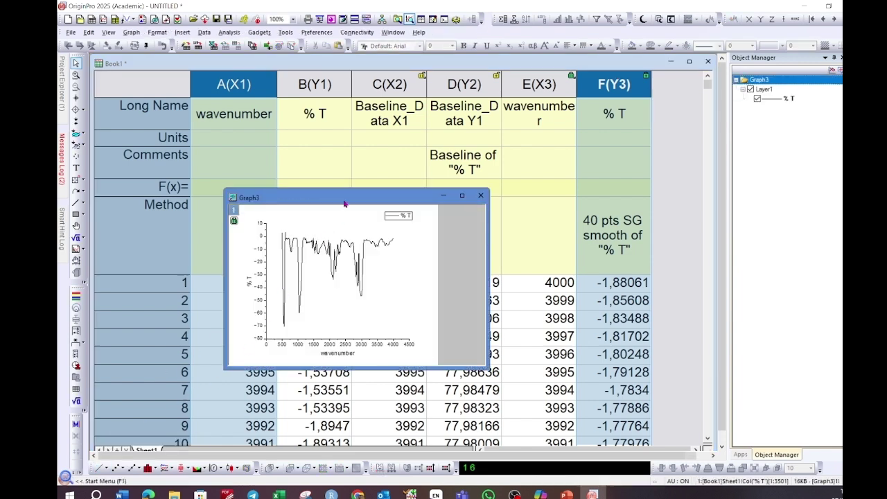
{"action": "left_click_drag", "start_coordinate": [344, 204], "coordinate": [283, 128]}
{"action": "left_click_drag", "start_coordinate": [424, 298], "coordinate": [521, 377]}
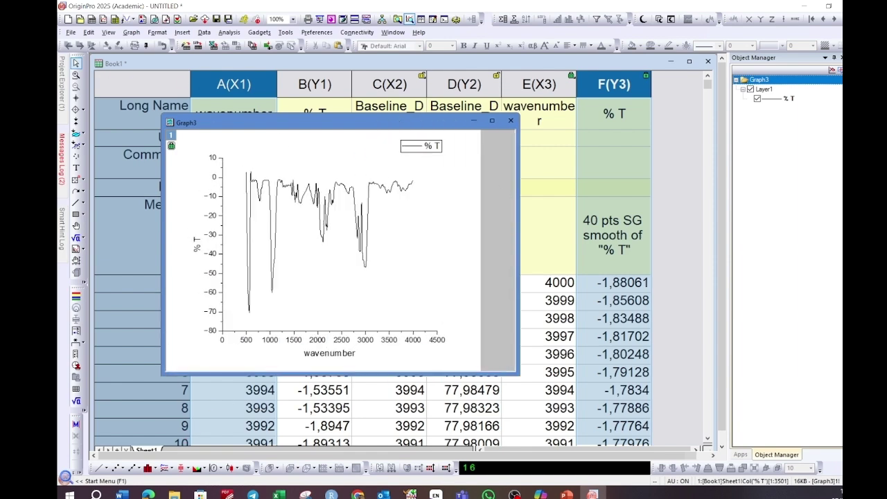
Reopen Graph2 from the project list and arrange it beside Graph3.
{"action": "double_click", "coordinate": [104, 144]}
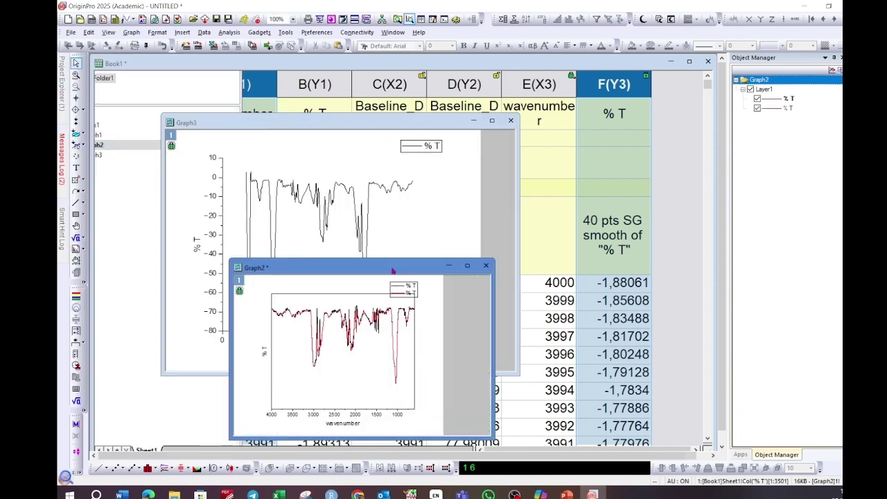
{"action": "left_click_drag", "start_coordinate": [392, 271], "coordinate": [629, 164]}
{"action": "left_click_drag", "start_coordinate": [343, 125], "coordinate": [298, 94]}
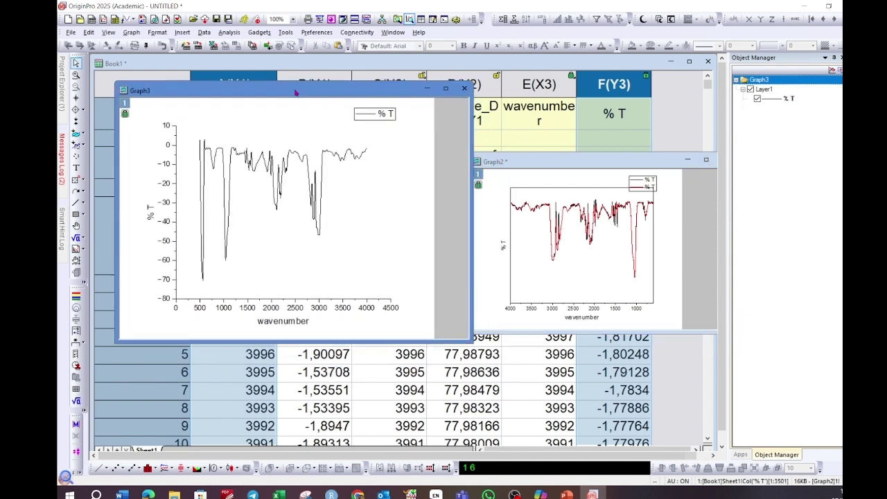
Copy all of Graph2's format and paste it onto Graph3.
{"action": "left_click", "coordinate": [504, 225]}
{"action": "right_click", "coordinate": [496, 215]}
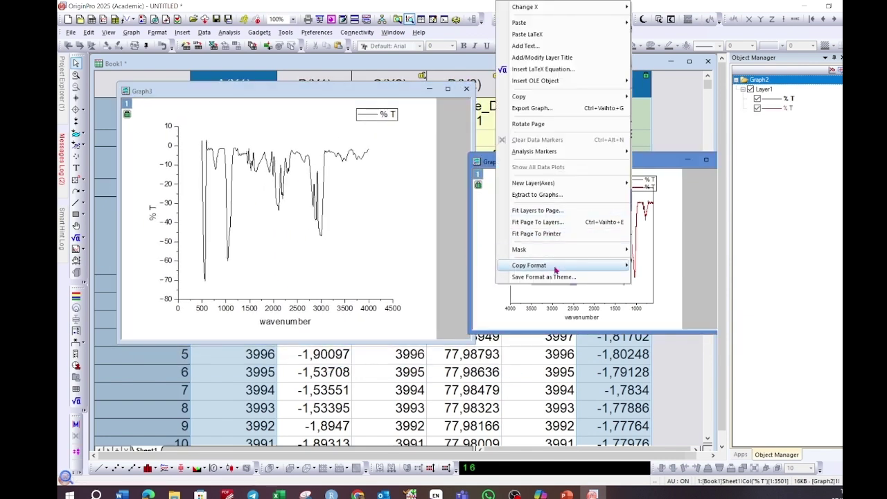
{"action": "mouse_move", "coordinate": [529, 265]}
{"action": "left_click", "coordinate": [679, 369]}
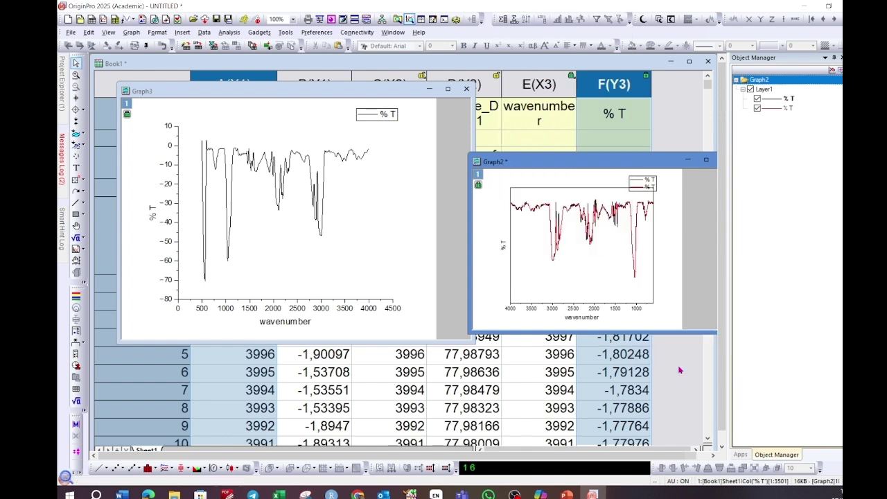
{"action": "left_click", "coordinate": [302, 113]}
{"action": "right_click", "coordinate": [146, 139]}
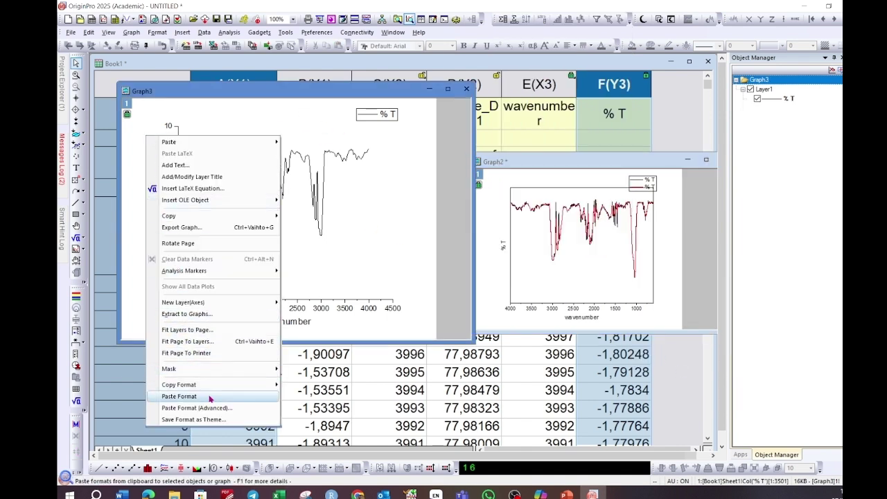
{"action": "left_click", "coordinate": [180, 395]}
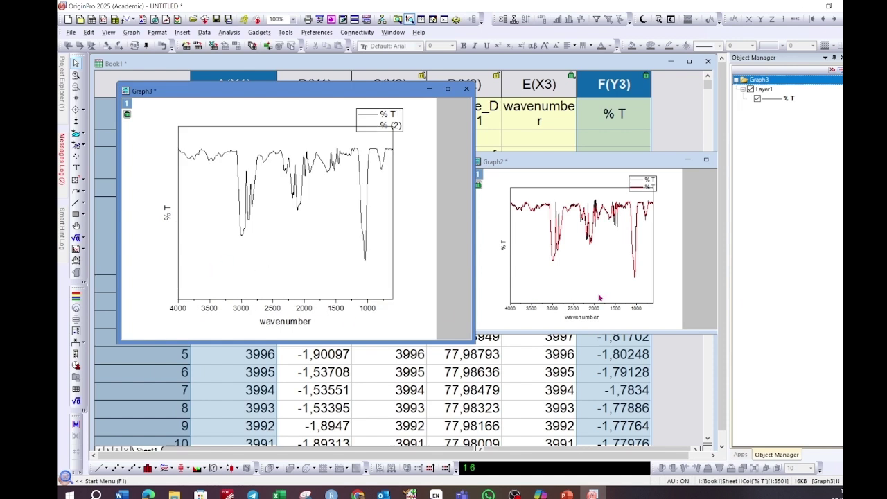
Shift the Graph2 window up-right and move Graph3's legend to the right.
{"action": "left_click_drag", "start_coordinate": [564, 165], "coordinate": [576, 122]}
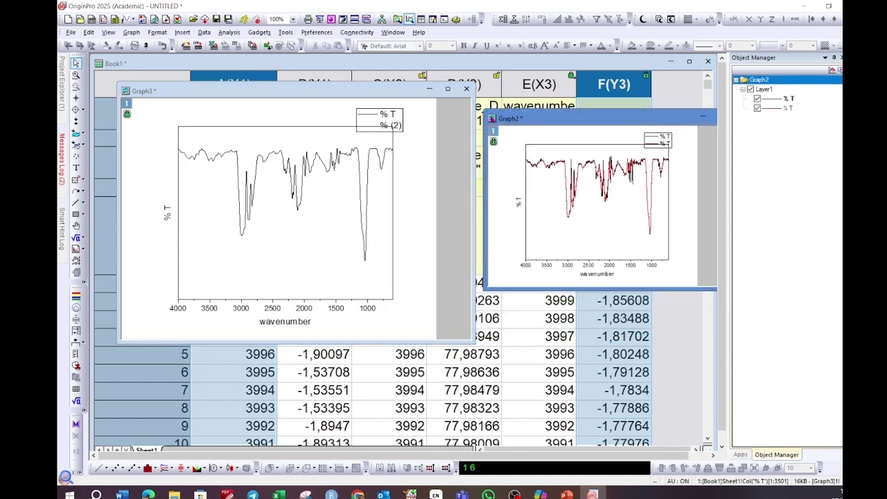
{"action": "left_click", "coordinate": [388, 118]}
{"action": "left_click_drag", "start_coordinate": [399, 111], "coordinate": [430, 106]}
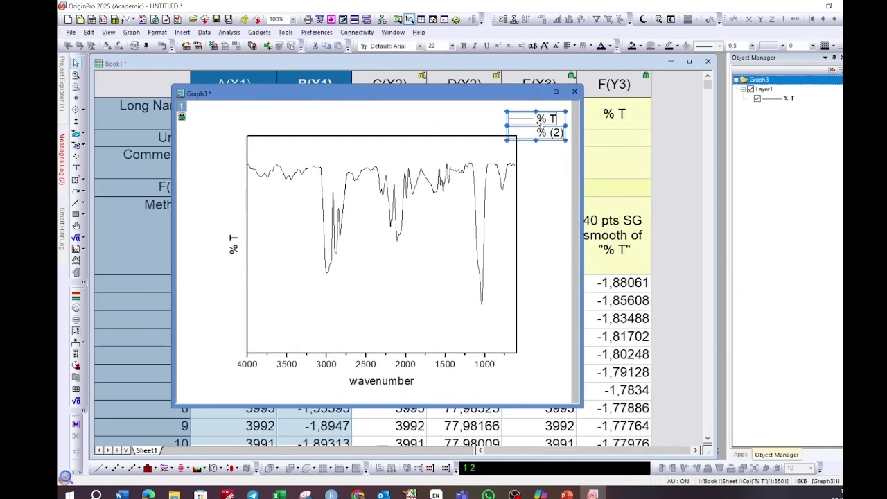
Nudge Graph3's legend up and restyle the spectrum as a width-2 blue line.
{"action": "left_click_drag", "start_coordinate": [544, 128], "coordinate": [545, 119]}
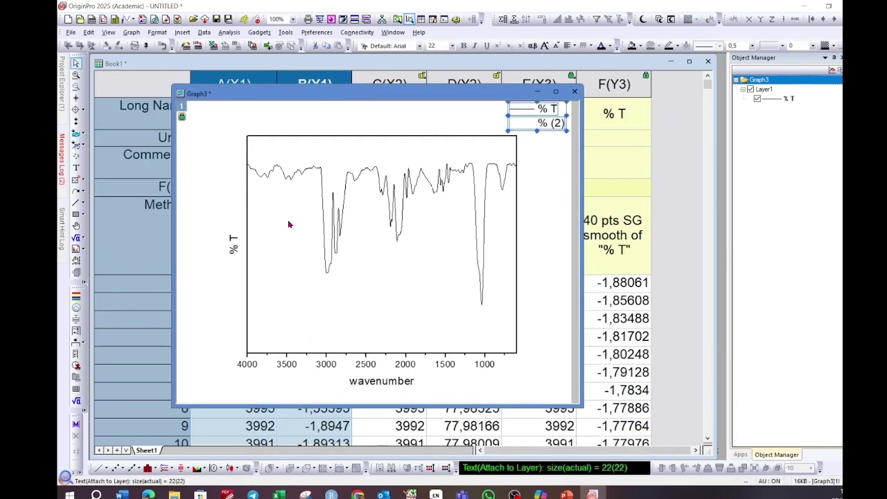
{"action": "left_click", "coordinate": [294, 173]}
{"action": "left_click", "coordinate": [329, 139]}
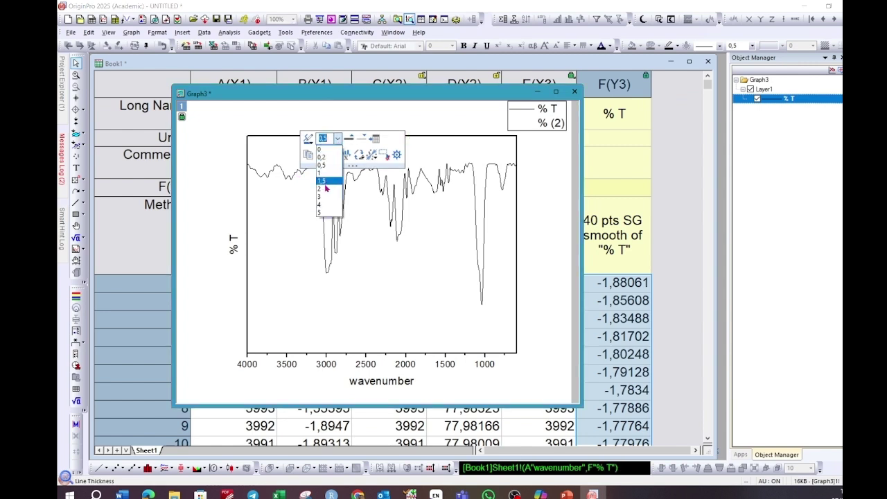
{"action": "left_click", "coordinate": [325, 188]}
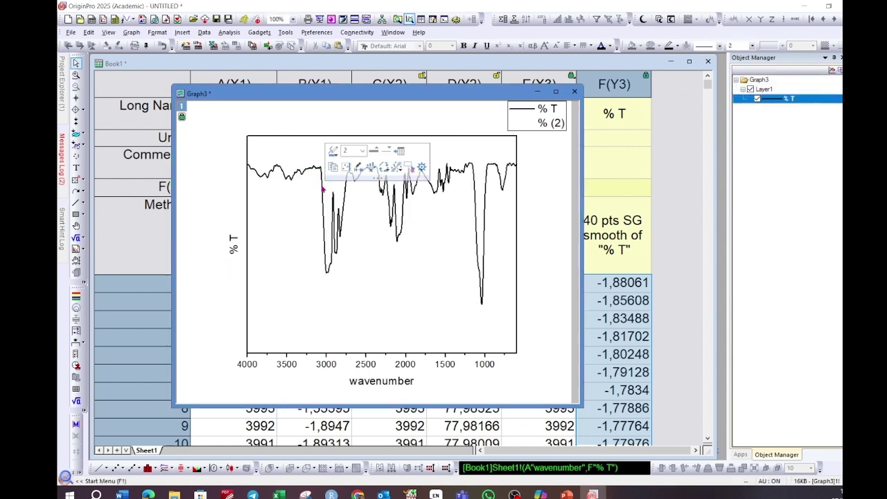
{"action": "left_click", "coordinate": [333, 151]}
{"action": "left_click", "coordinate": [362, 196]}
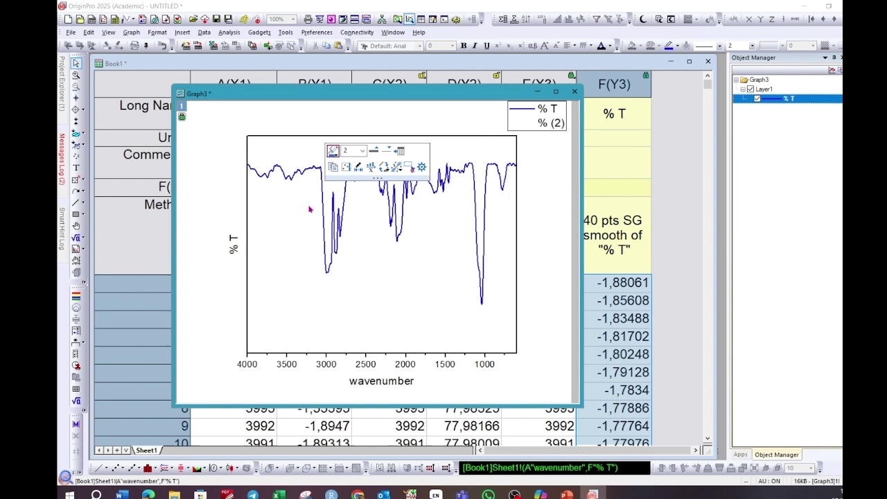
{"action": "left_click", "coordinate": [216, 210]}
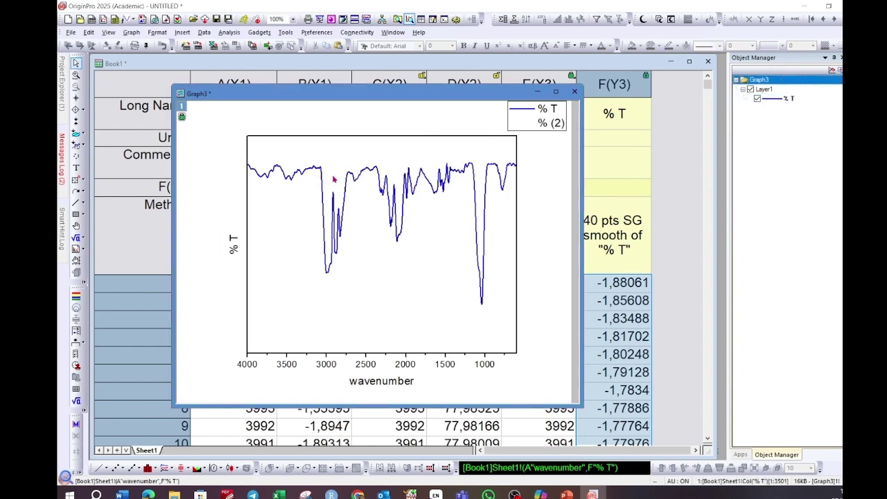